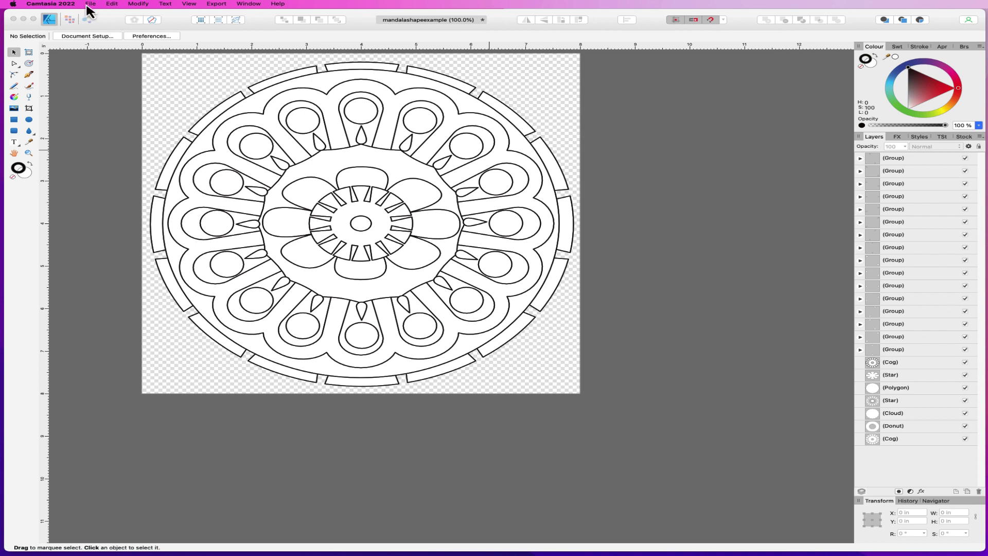
# - Create a new 8 by 8 in document at 400 DPI with CMYK/8 colour and a transparent background
pyautogui.click(103, 13)
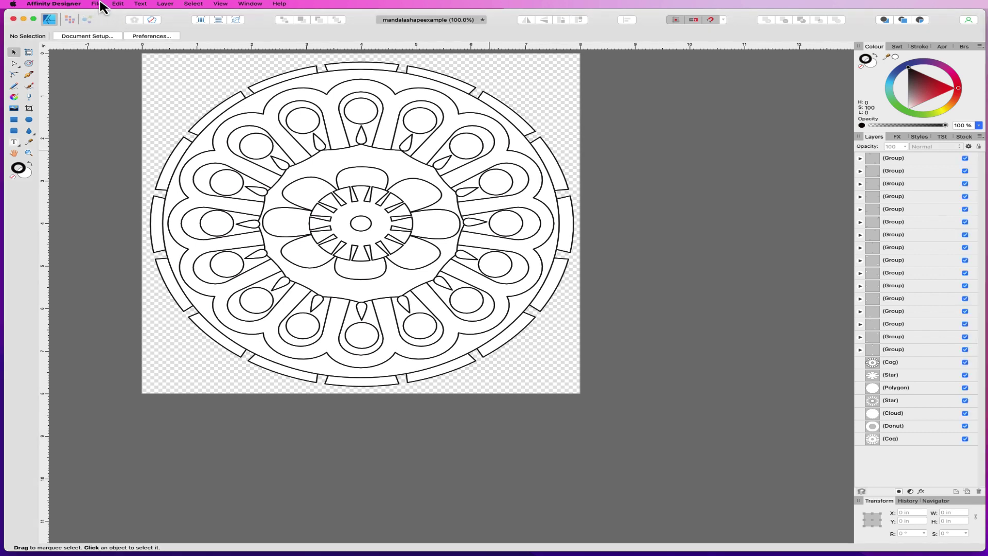
pyautogui.click(98, 5)
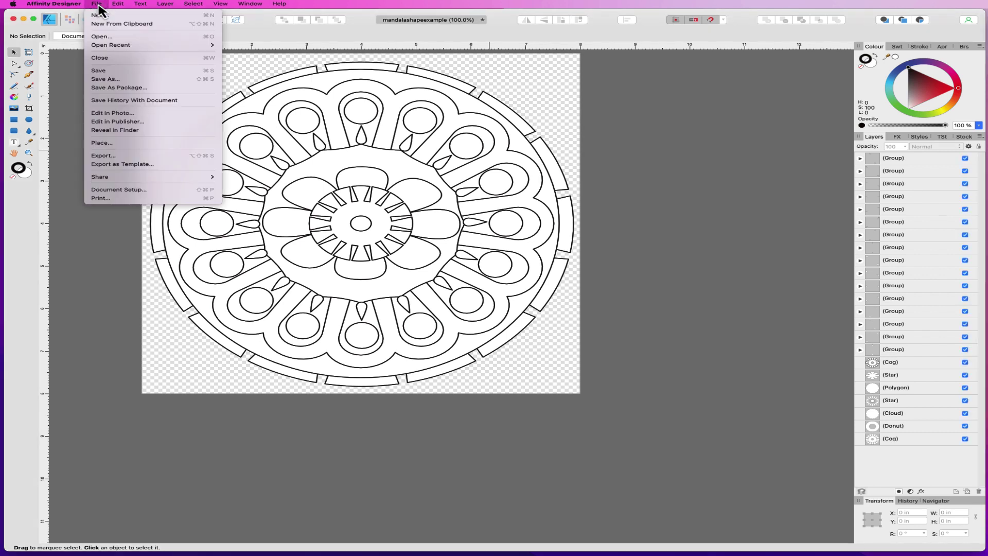
pyautogui.click(100, 16)
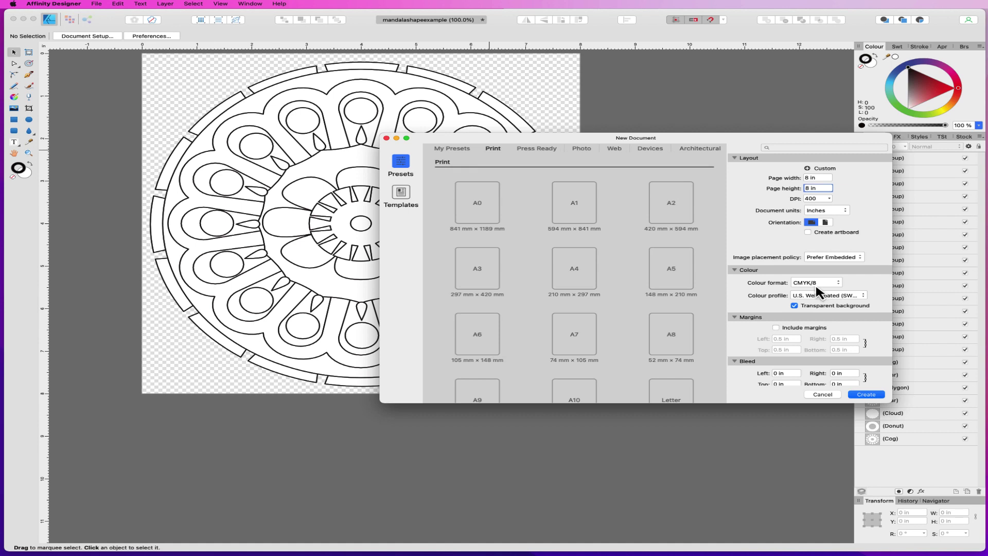
pyautogui.scroll(-2, 820, 322)
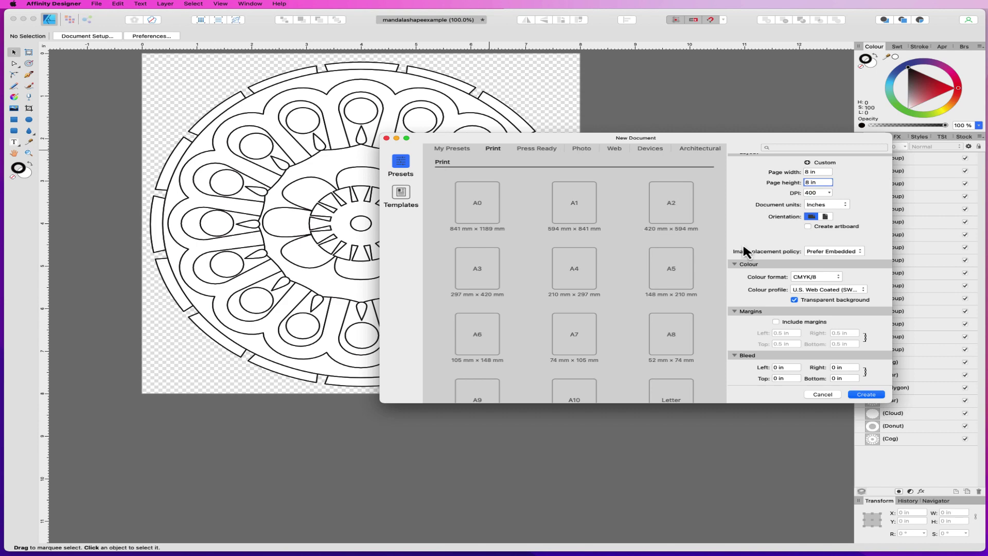
pyautogui.click(880, 396)
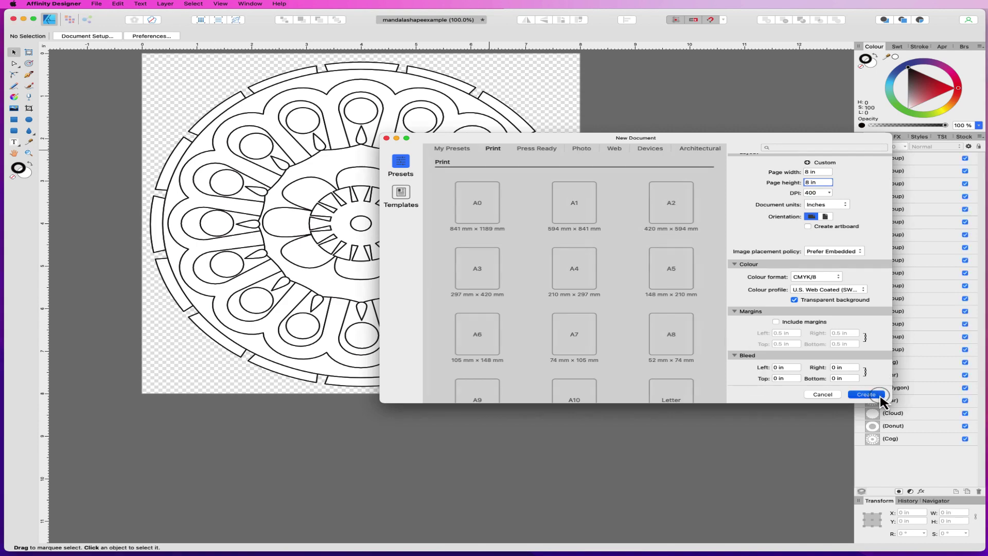
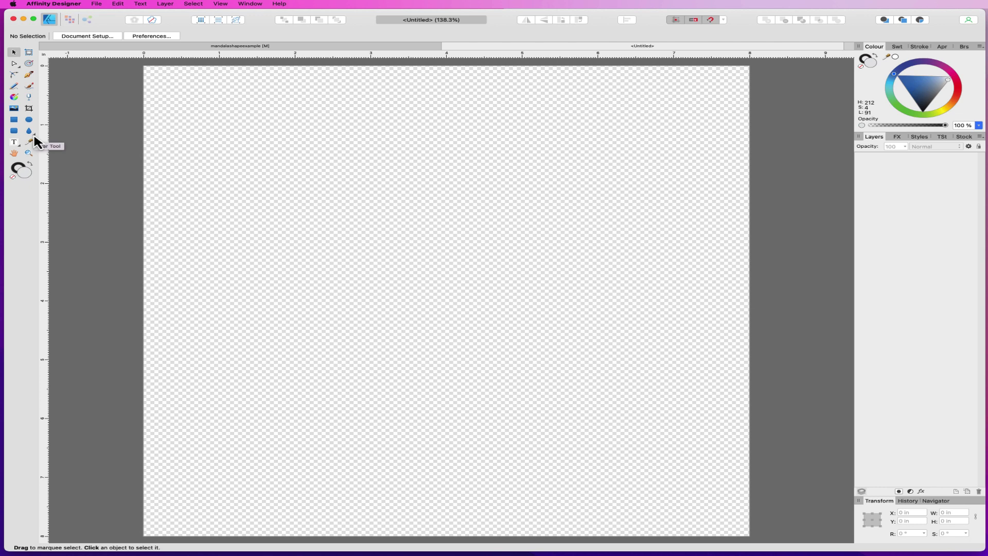
# - Draw a cloud shape about 7.07 in wide and high and move it onto the middle of the page
pyautogui.click(34, 135)
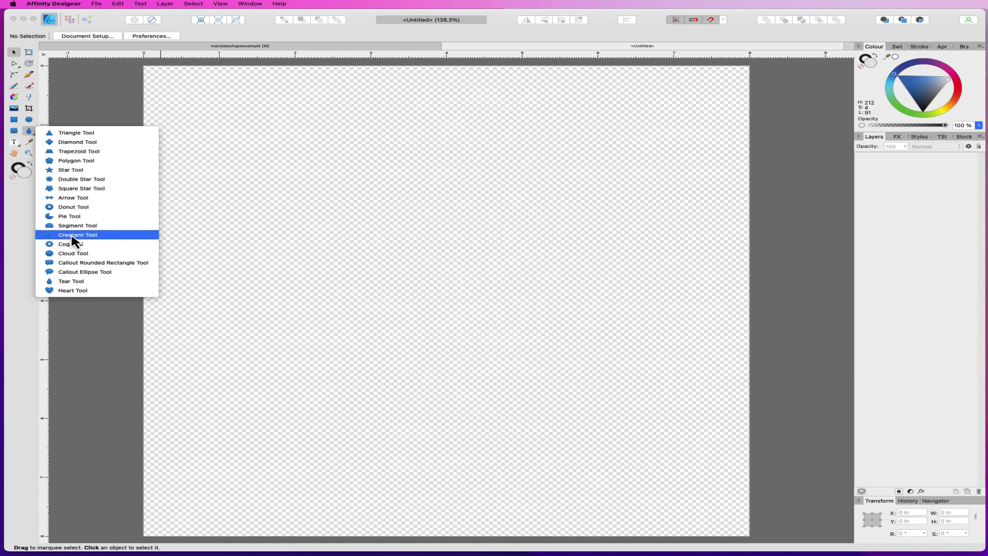
pyautogui.click(72, 253)
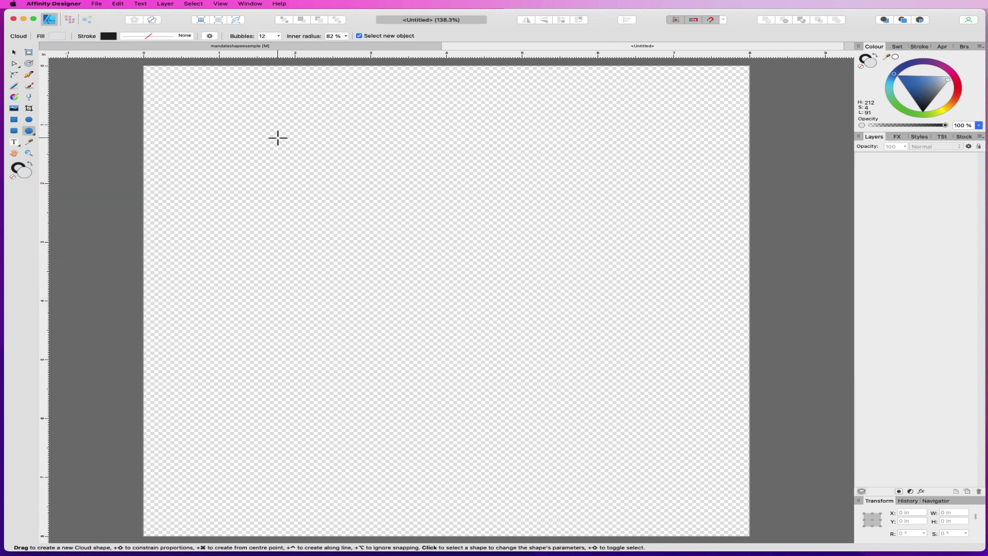
pyautogui.moveTo(250, 134); pyautogui.dragTo(546, 317)
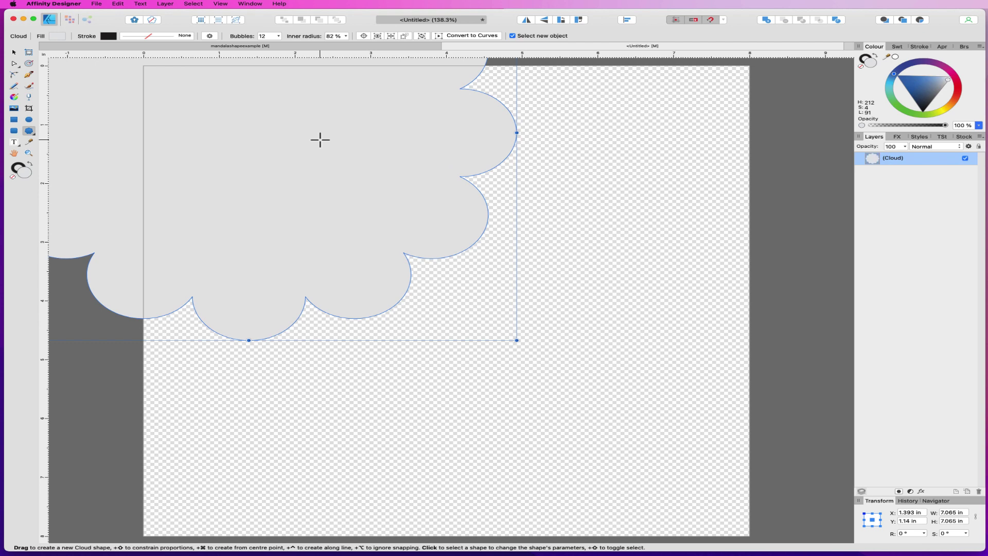
pyautogui.click(14, 53)
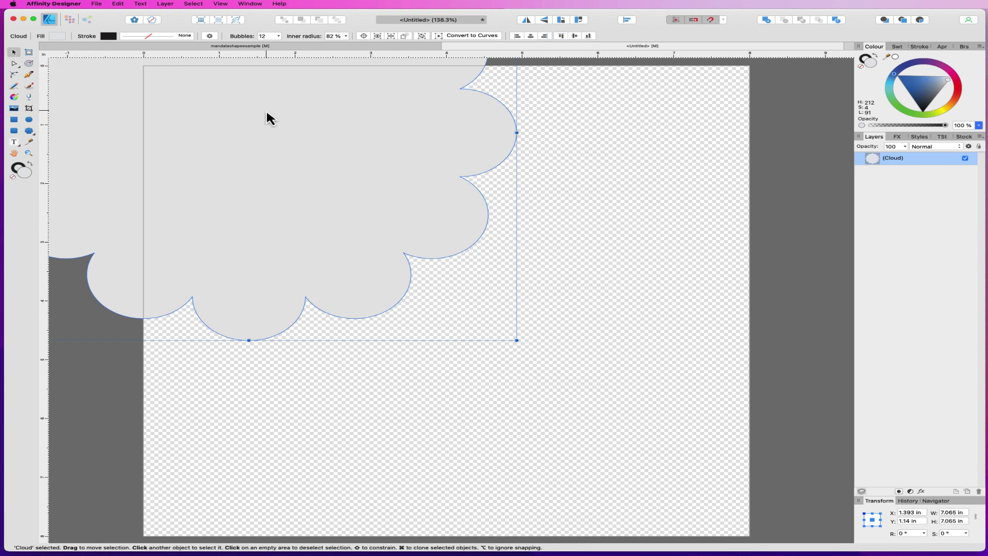
pyautogui.moveTo(266, 115); pyautogui.dragTo(442, 283)
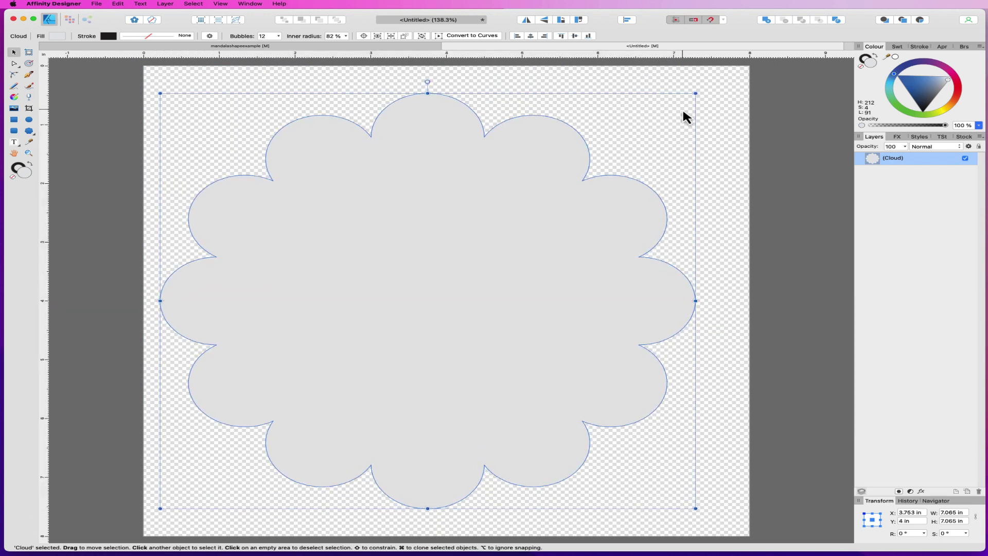
# - Align the cloud to the horizontal and vertical centre of the spread
pyautogui.click(630, 23)
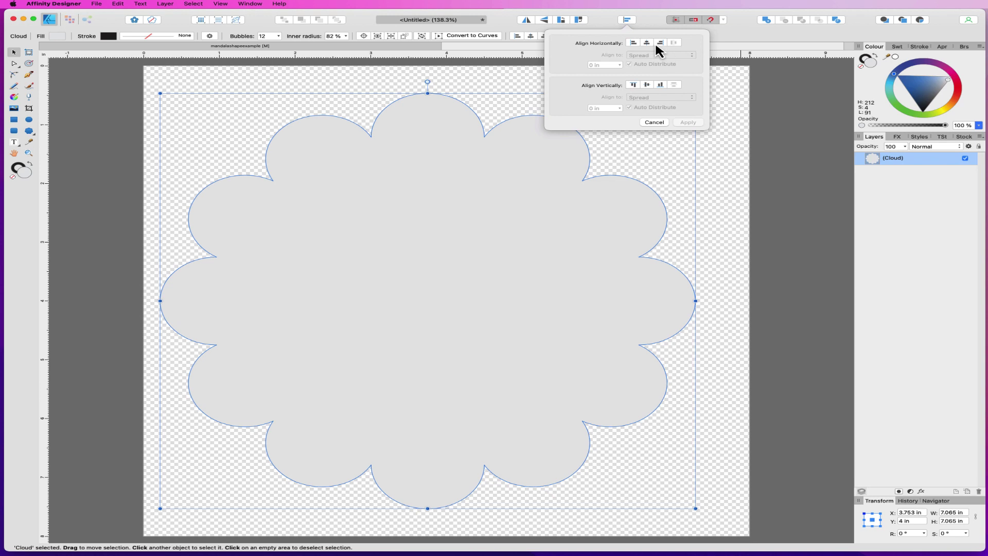
pyautogui.click(649, 43)
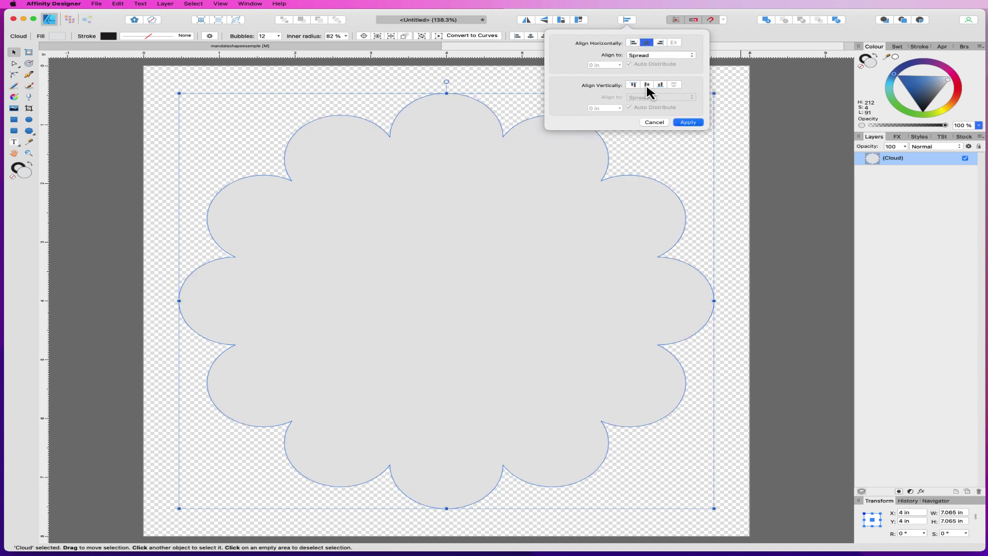
pyautogui.click(647, 85)
pyautogui.click(688, 123)
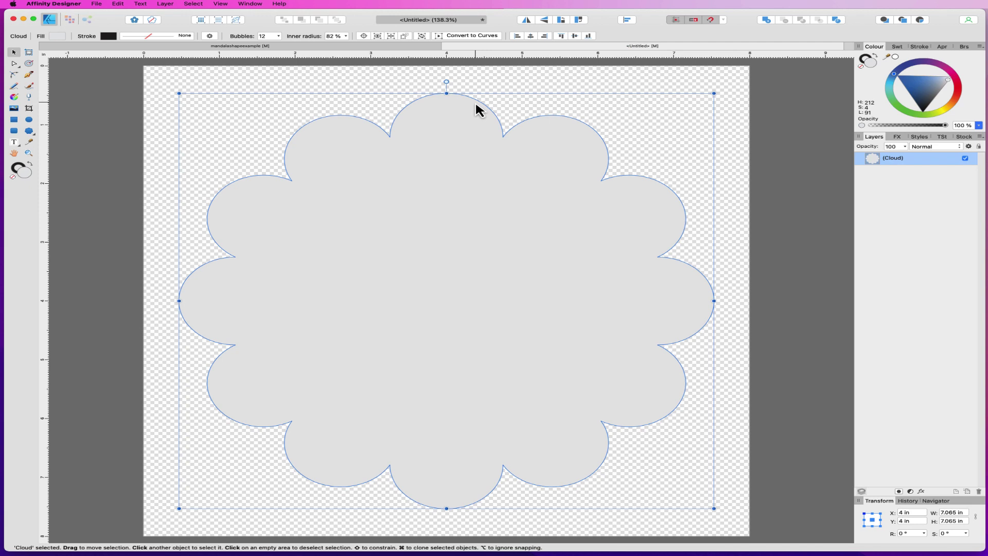
# - Set the cloud to 13 bubbles with an inner radius of 79%
pyautogui.click(278, 37)
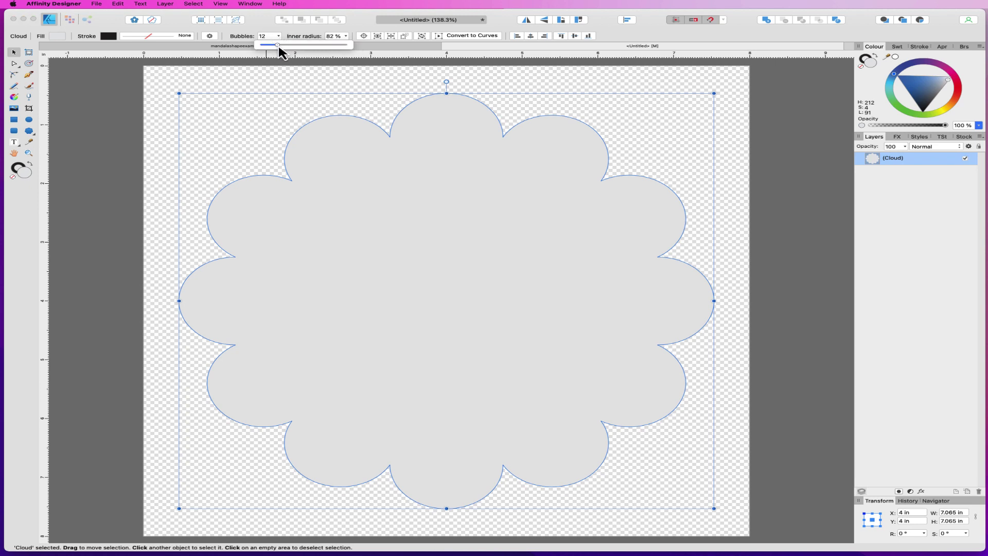
pyautogui.moveTo(282, 46)
pyautogui.mouseDown()
pyautogui.moveTo(338, 48)
pyautogui.moveTo(267, 52)
pyautogui.moveTo(284, 48)
pyautogui.mouseUp()
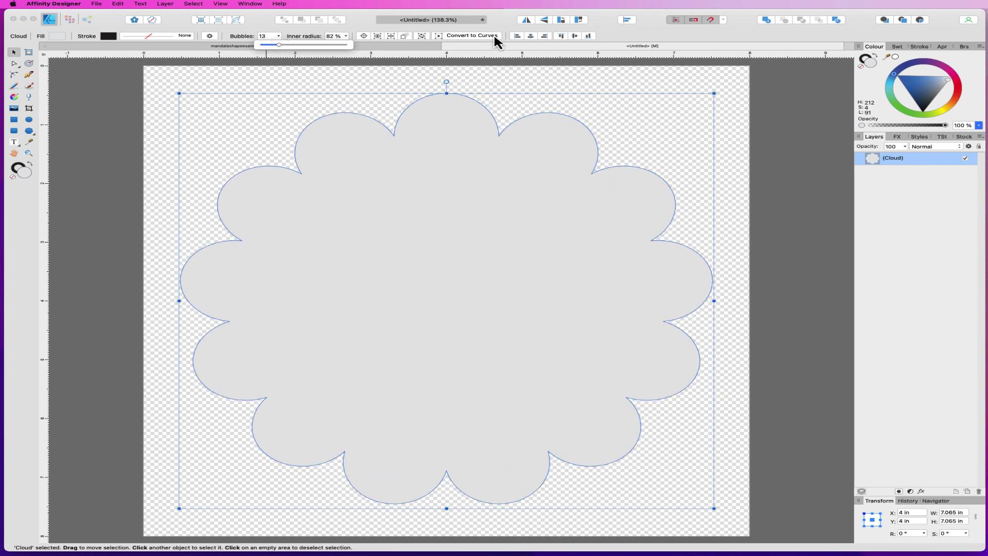
pyautogui.click(346, 36)
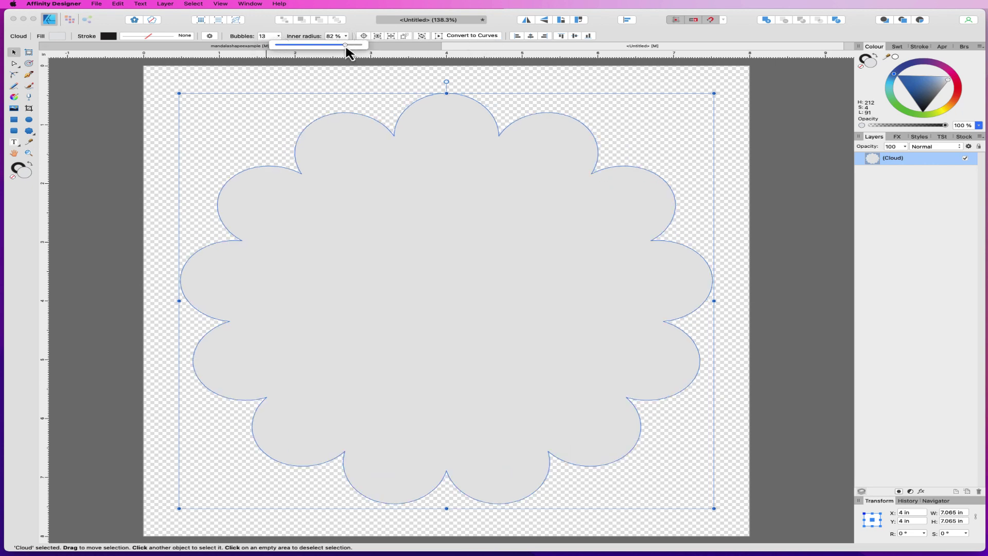
pyautogui.moveTo(345, 45)
pyautogui.mouseDown()
pyautogui.moveTo(314, 45)
pyautogui.moveTo(357, 45)
pyautogui.moveTo(343, 45)
pyautogui.mouseUp()
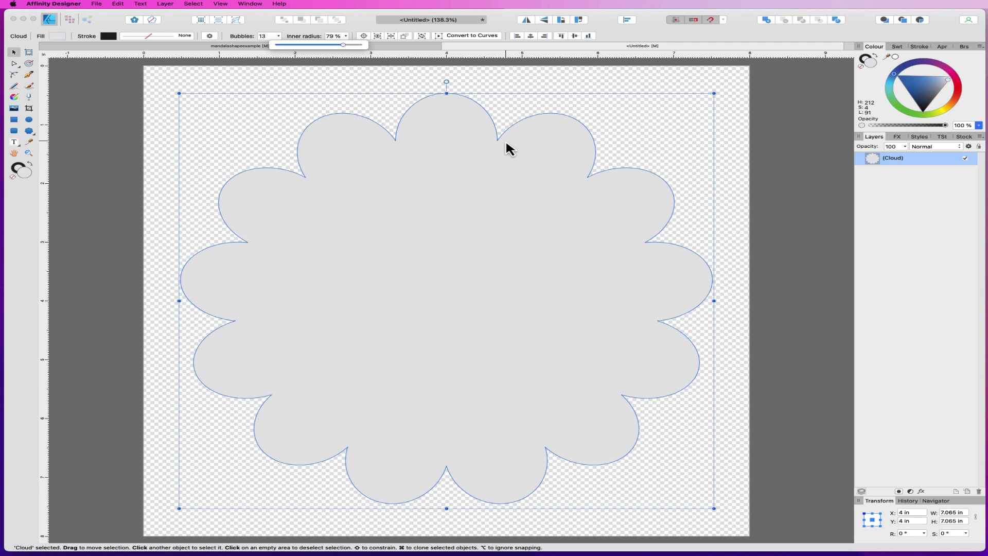
# - Give the cloud a white fill and a 1.5 pt solid outline, and deselect it
pyautogui.click(62, 37)
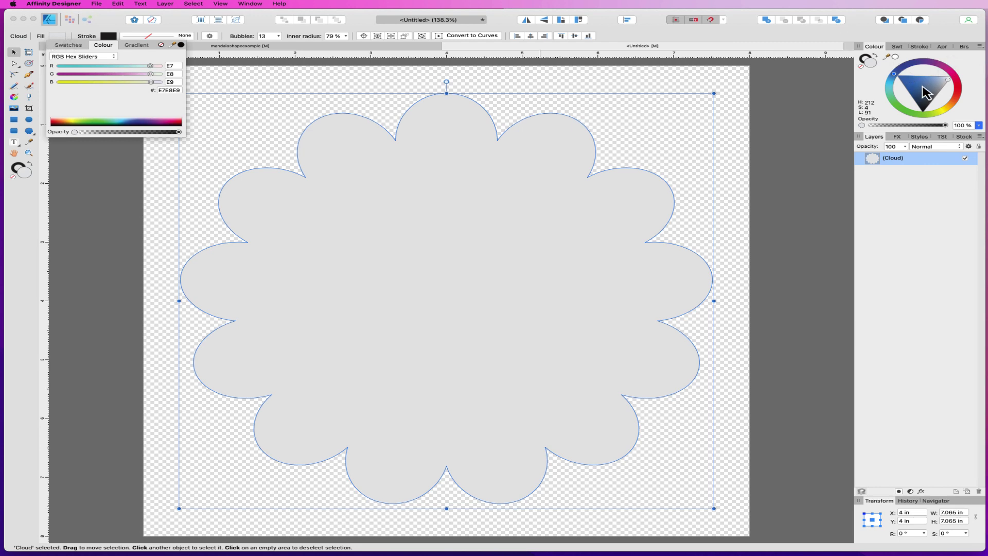
pyautogui.click(951, 77)
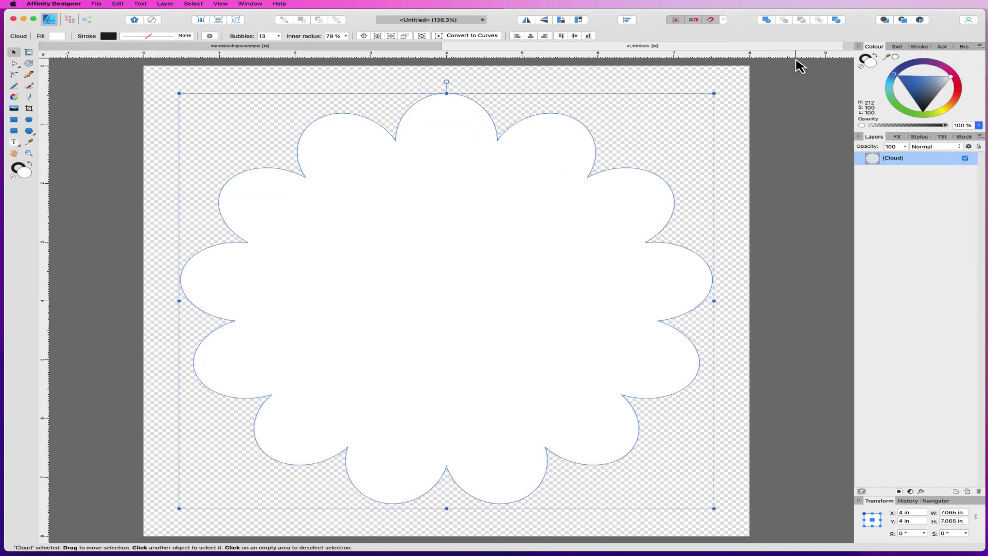
pyautogui.click(160, 37)
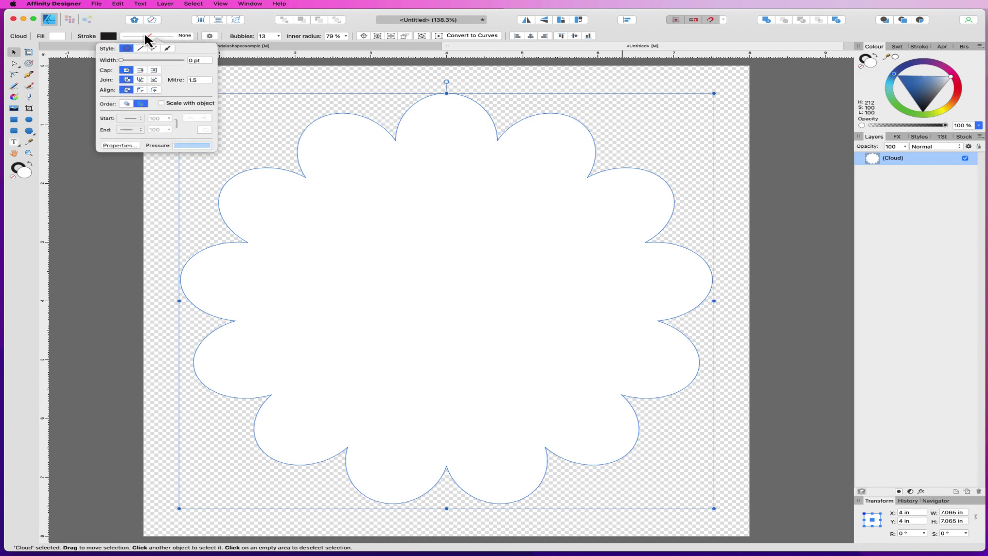
pyautogui.moveTo(122, 62); pyautogui.dragTo(137, 64)
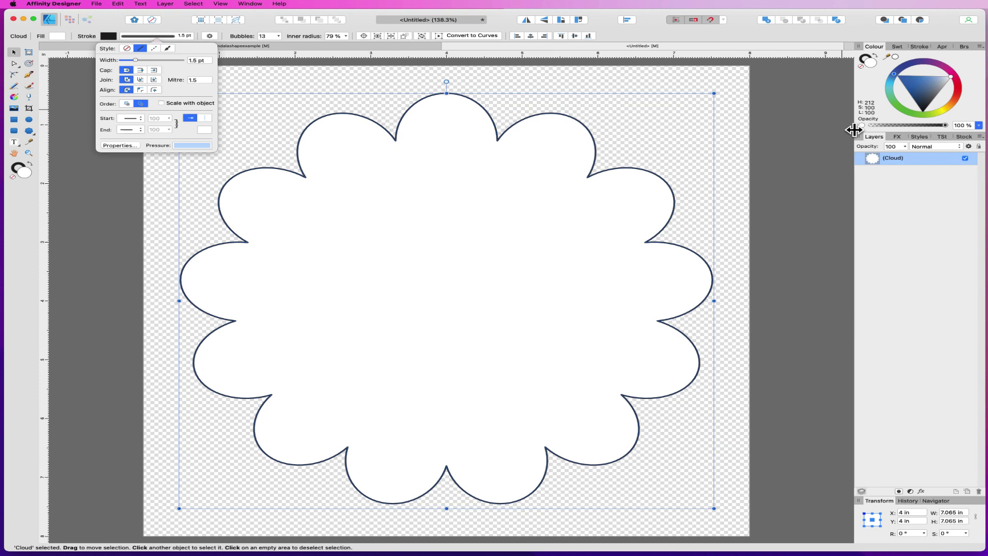
pyautogui.press('super+d')
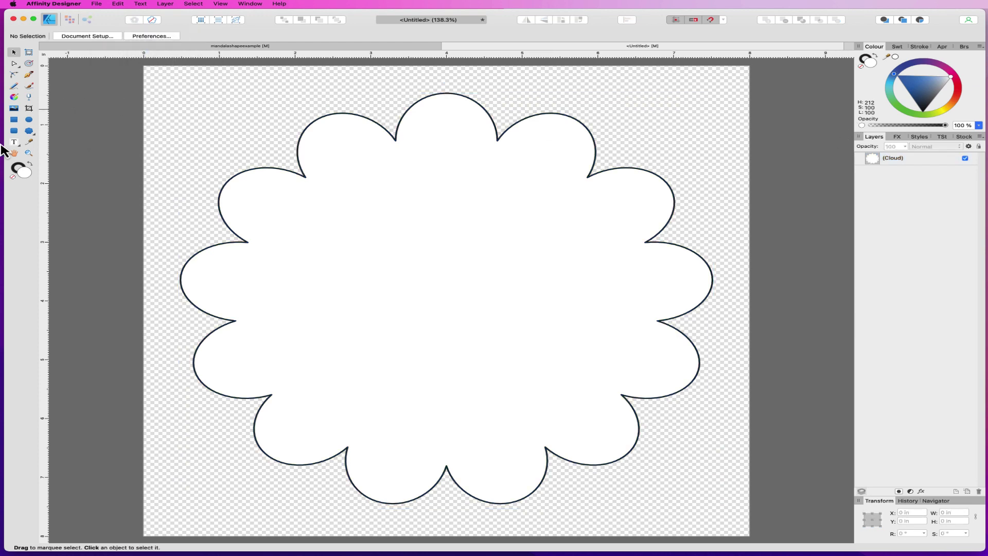
# - Draw a cog shape inside the cloud and enlarge it proportionally to about 5.86 in wide and high
pyautogui.click(34, 134)
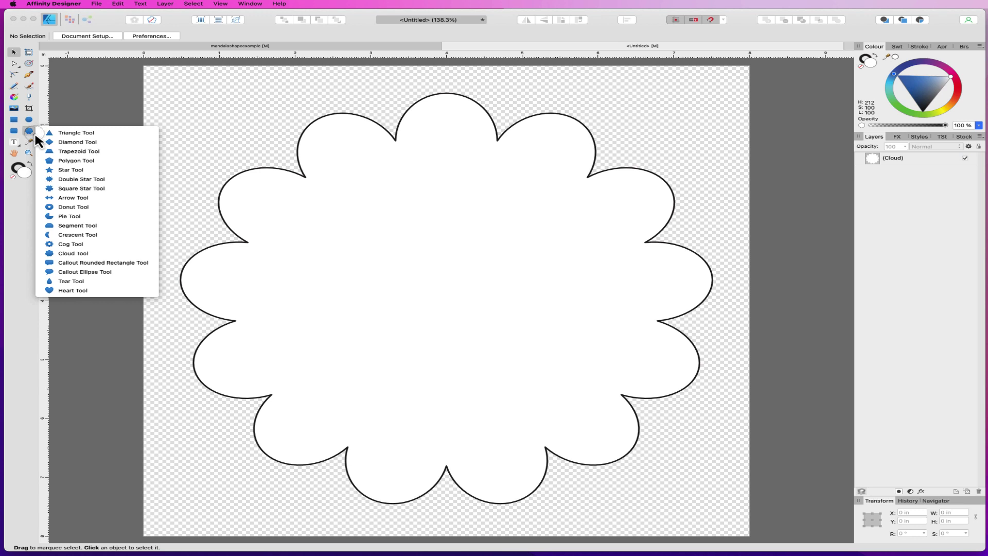
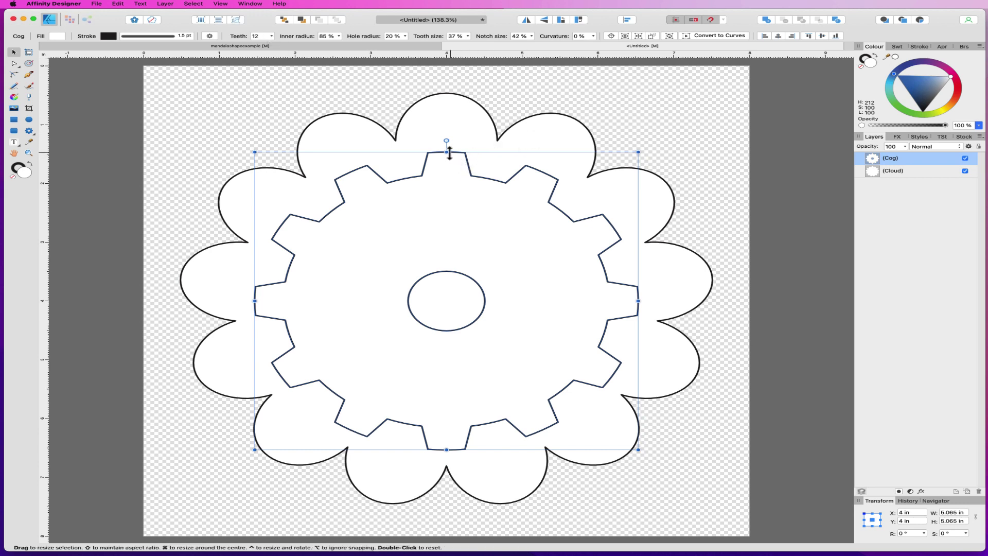
pyautogui.moveTo(447, 152); pyautogui.dragTo(445, 118)
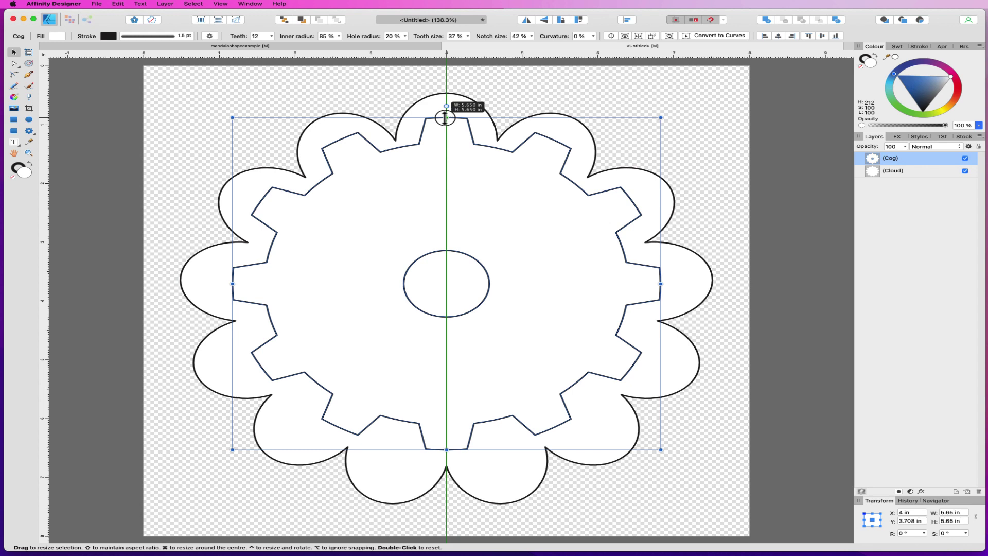
pyautogui.moveTo(446, 118); pyautogui.dragTo(445, 117)
pyautogui.moveTo(446, 450); pyautogui.dragTo(448, 463)
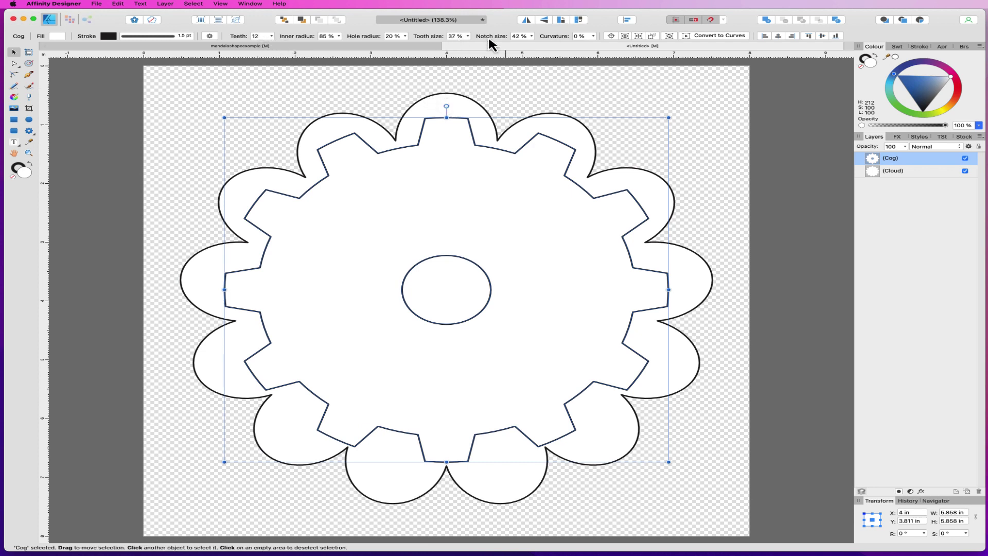
# - Set the cog's notch size to 0%, inner radius 38%, hole radius 0% and tooth size 63%, and rotate it about 0.4°
pyautogui.click(531, 36)
pyautogui.moveTo(530, 46); pyautogui.dragTo(493, 49)
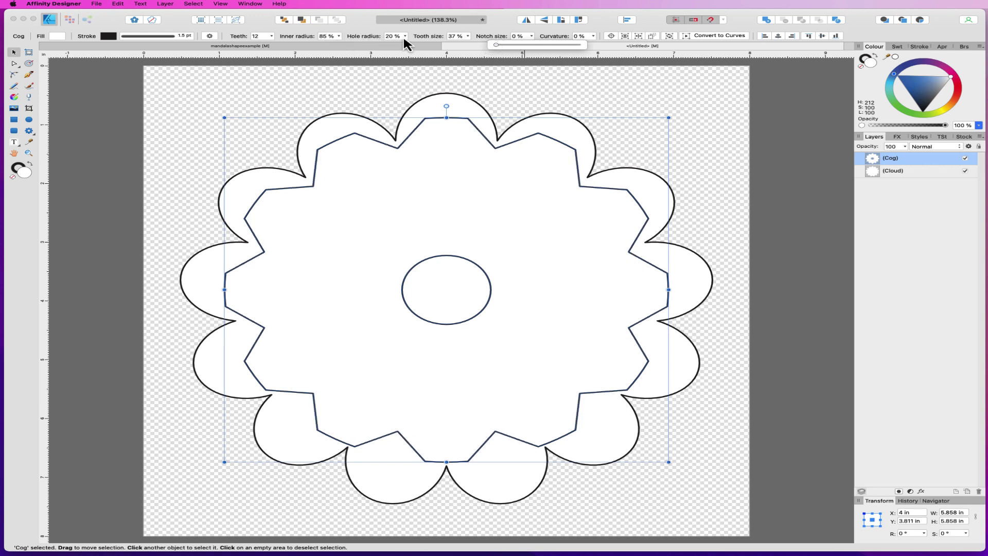
pyautogui.click(335, 36)
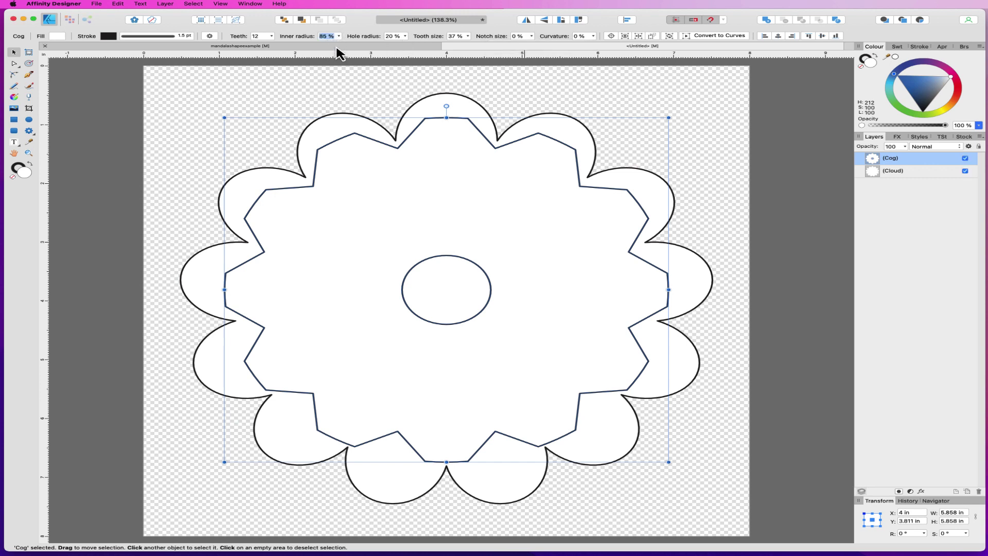
pyautogui.click(339, 36)
pyautogui.moveTo(342, 44); pyautogui.dragTo(292, 47)
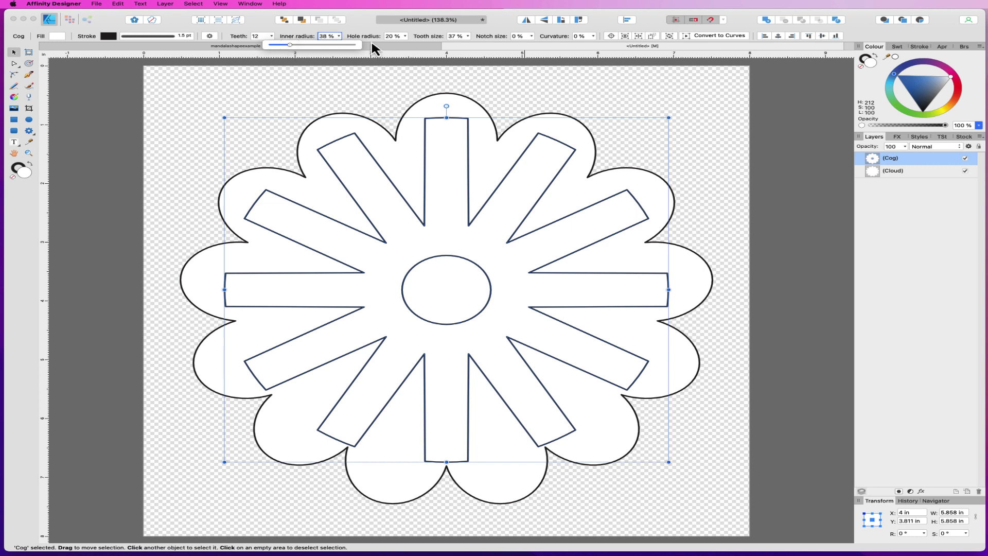
pyautogui.click(405, 36)
pyautogui.moveTo(378, 45); pyautogui.dragTo(353, 41)
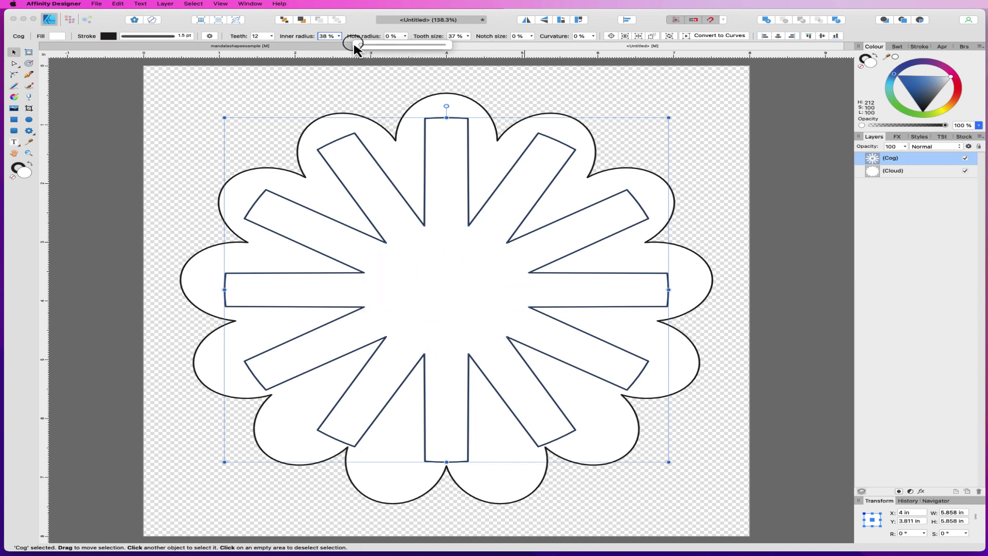
pyautogui.click(468, 36)
pyautogui.moveTo(467, 47); pyautogui.dragTo(488, 45)
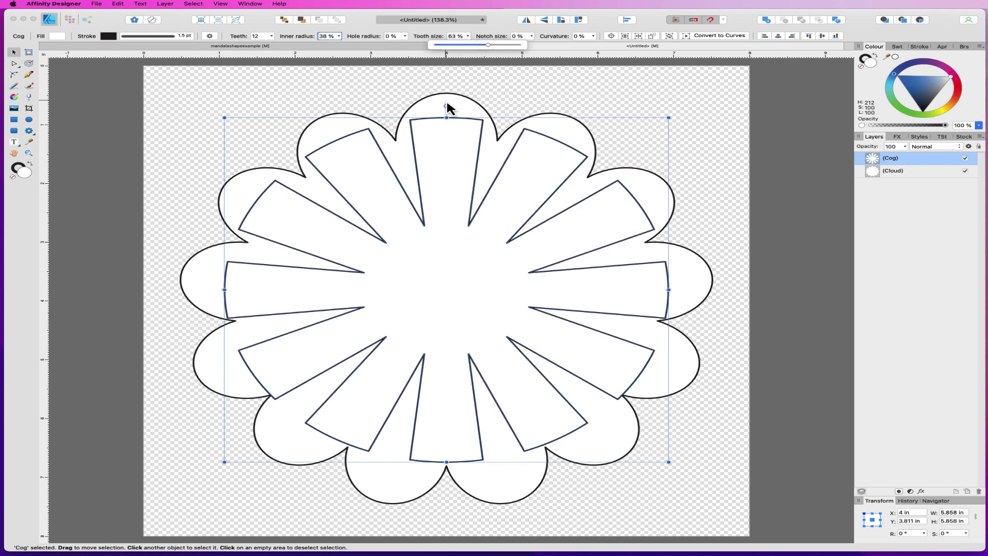
pyautogui.moveTo(446, 106); pyautogui.dragTo(444, 103)
# - Try 12 bubbles on the cloud behind the cog and undo the change
pyautogui.click(893, 171)
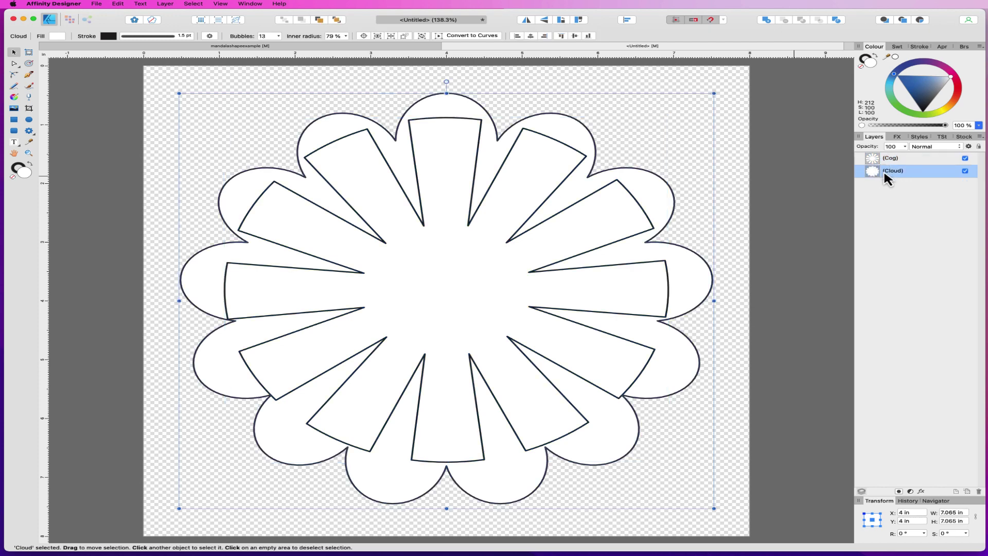
pyautogui.click(270, 37)
pyautogui.write('12')
pyautogui.press('Return')
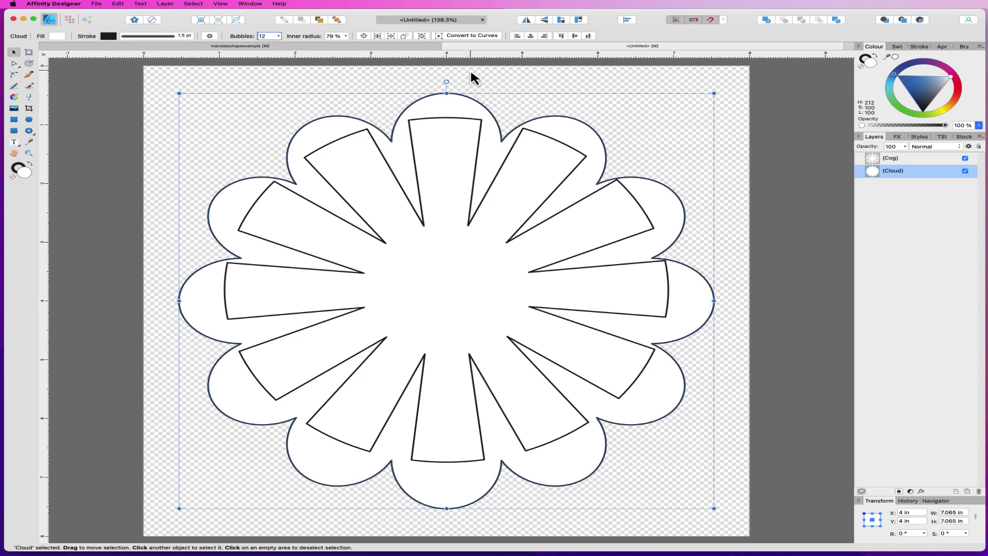
pyautogui.press('super+z')
pyautogui.press('super+z')
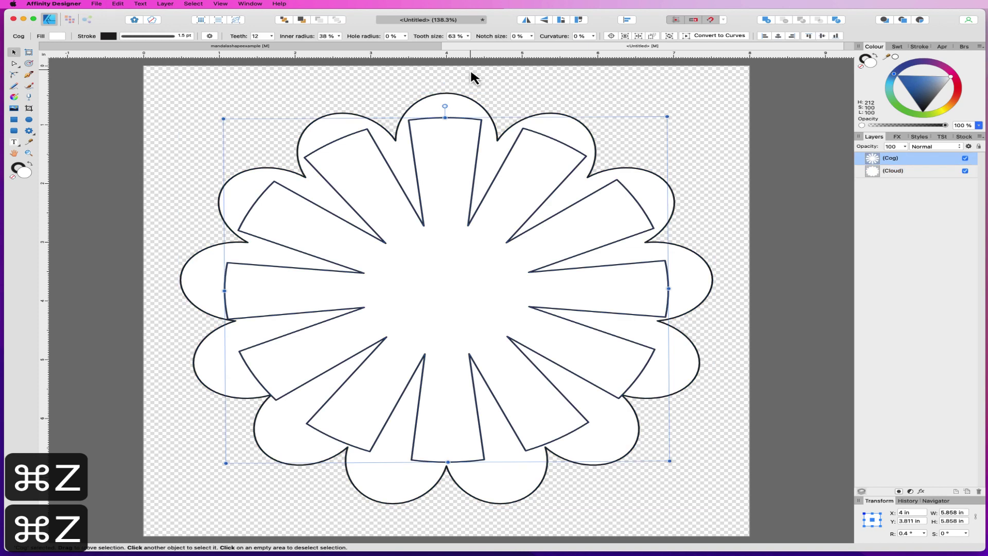
# - Set the number of bubbles on the cloud behind the cog to 12
pyautogui.click(901, 175)
pyautogui.click(267, 37)
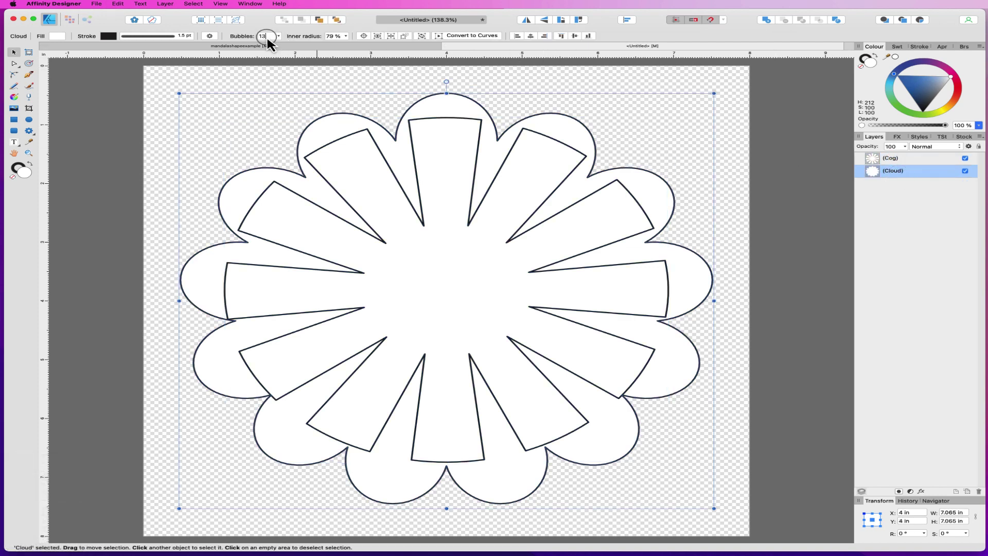
pyautogui.write('12')
pyautogui.press('Return')
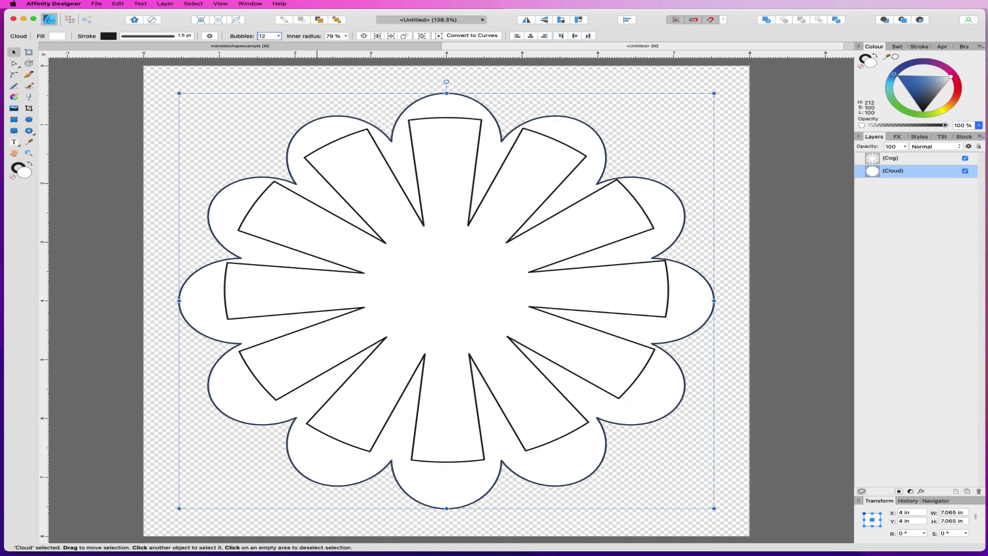
# - Rotate the cog to about 0.7° and stretch it to about 6.09 in wide and 6.23 in high inside the cloud
pyautogui.click(903, 159)
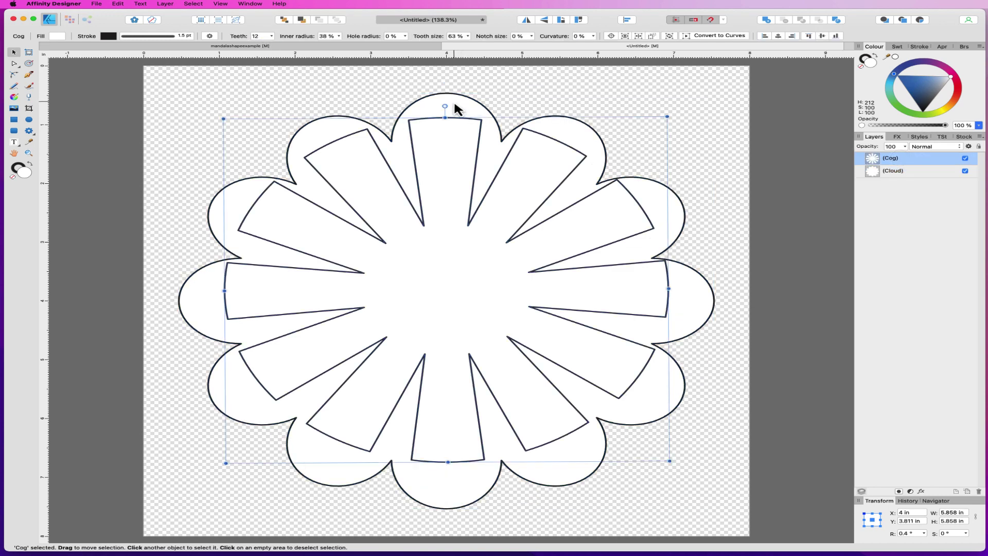
pyautogui.moveTo(445, 106); pyautogui.dragTo(444, 106)
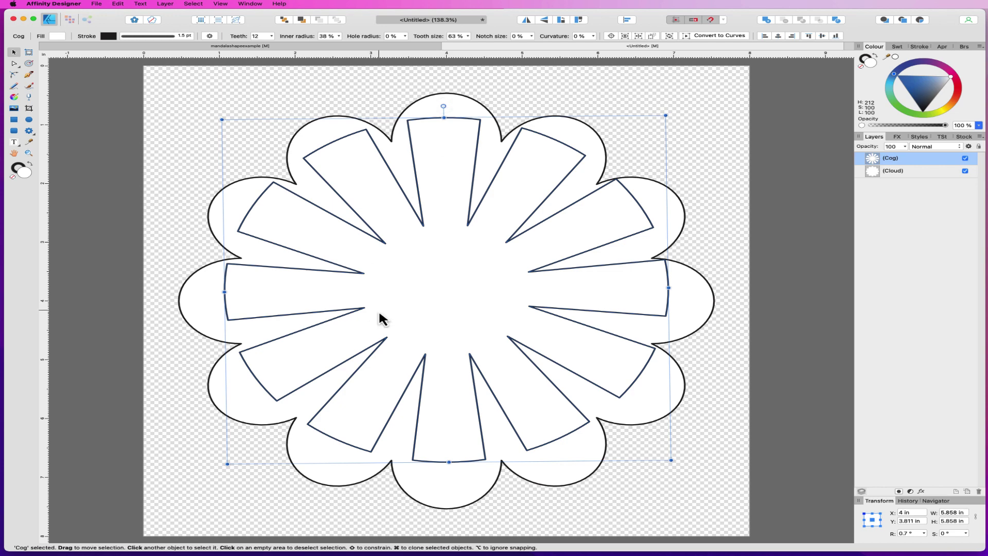
pyautogui.moveTo(449, 463); pyautogui.dragTo(453, 483)
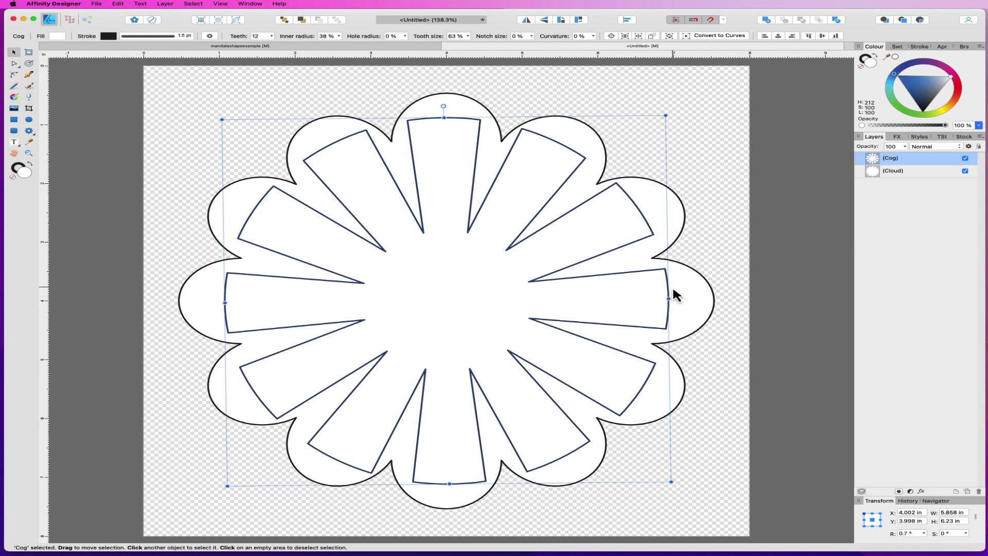
pyautogui.moveTo(669, 299); pyautogui.dragTo(676, 299)
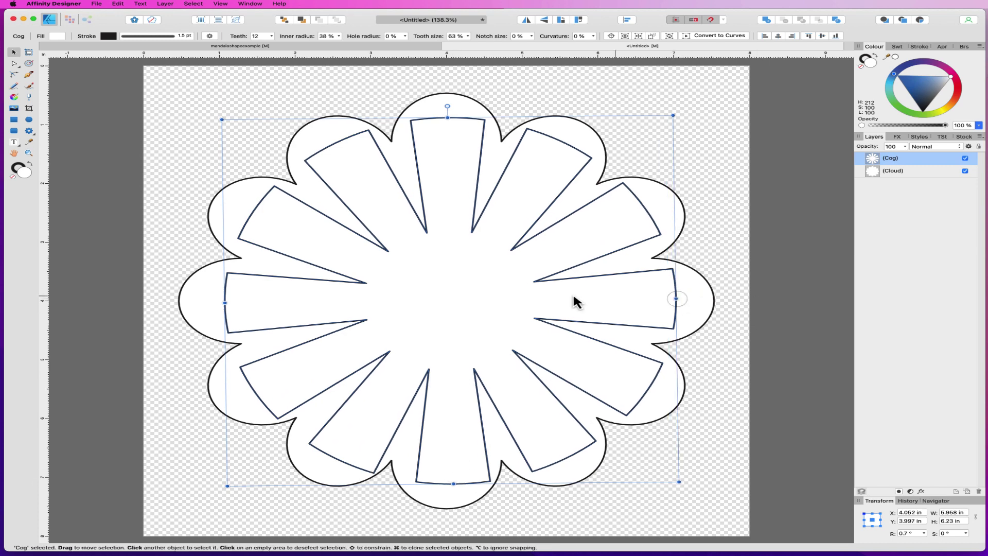
pyautogui.moveTo(224, 305); pyautogui.dragTo(214, 302)
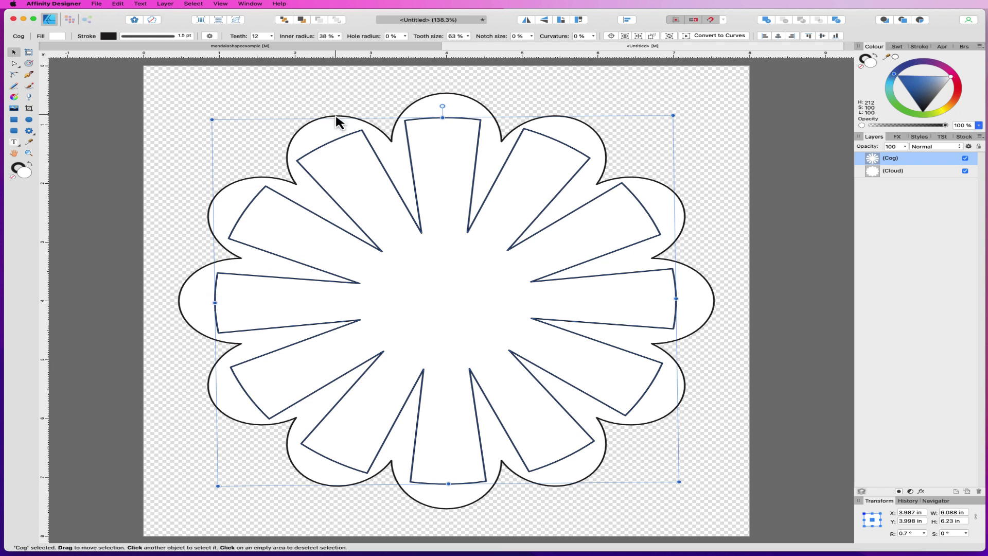
# - Activate the Star tool and reshape the cog to a 50% notch size and a 74% inner radius
pyautogui.click(30, 132)
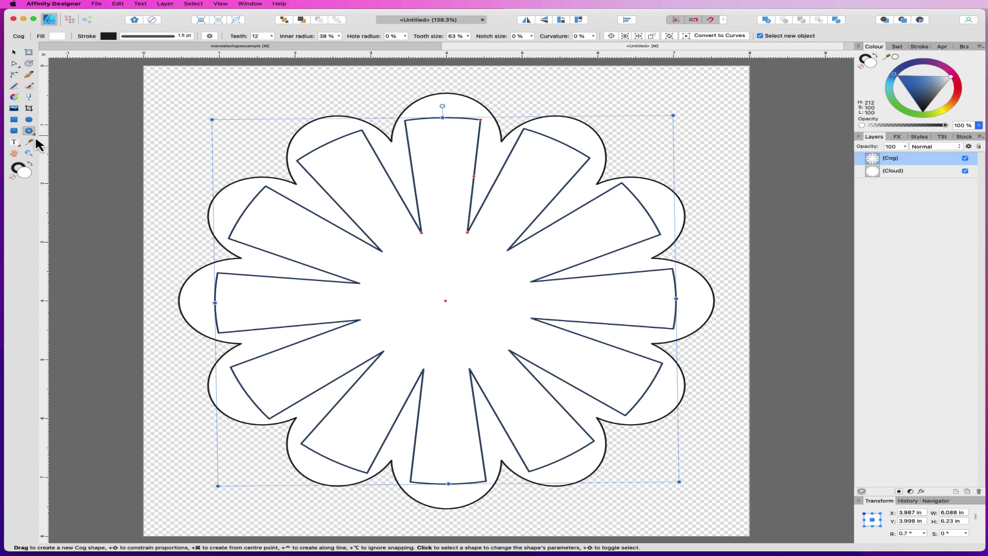
pyautogui.click(34, 135)
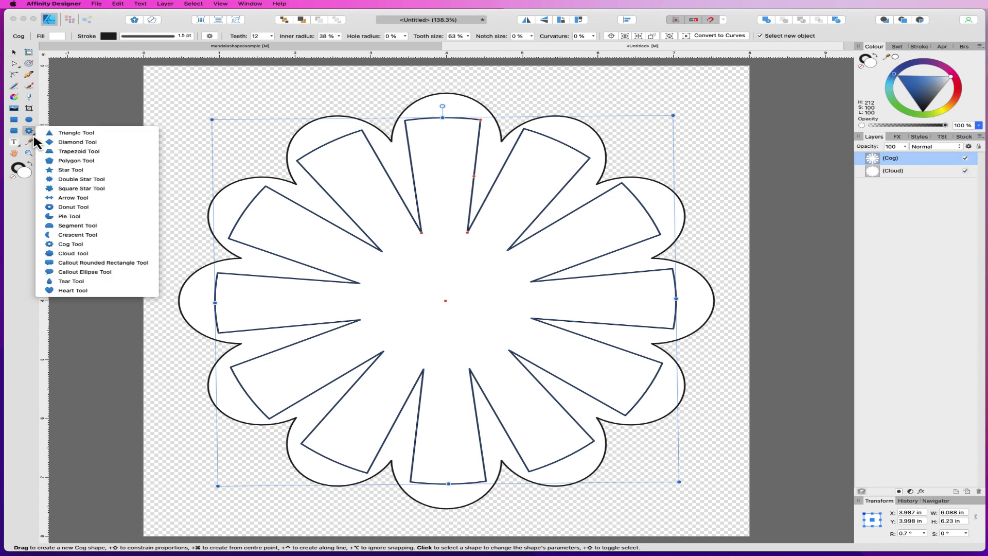
pyautogui.click(103, 170)
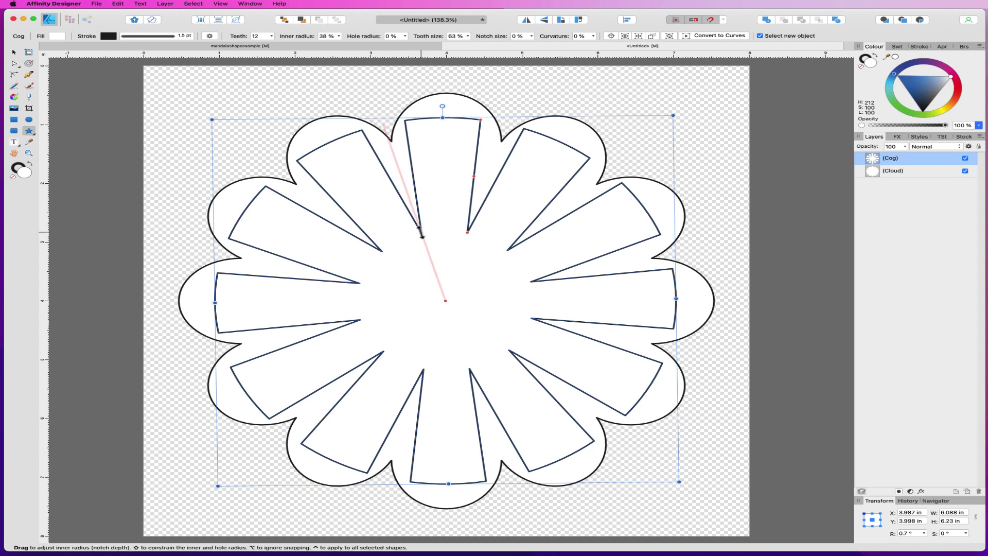
pyautogui.moveTo(421, 233)
pyautogui.mouseDown()
pyautogui.moveTo(410, 209)
pyautogui.moveTo(426, 235)
pyautogui.mouseUp()
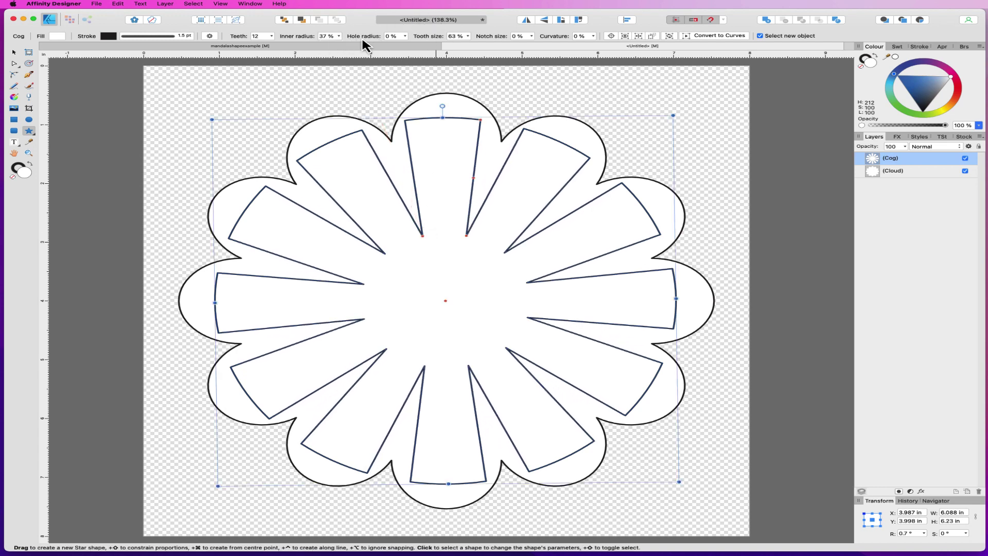
pyautogui.moveTo(467, 236); pyautogui.dragTo(454, 235)
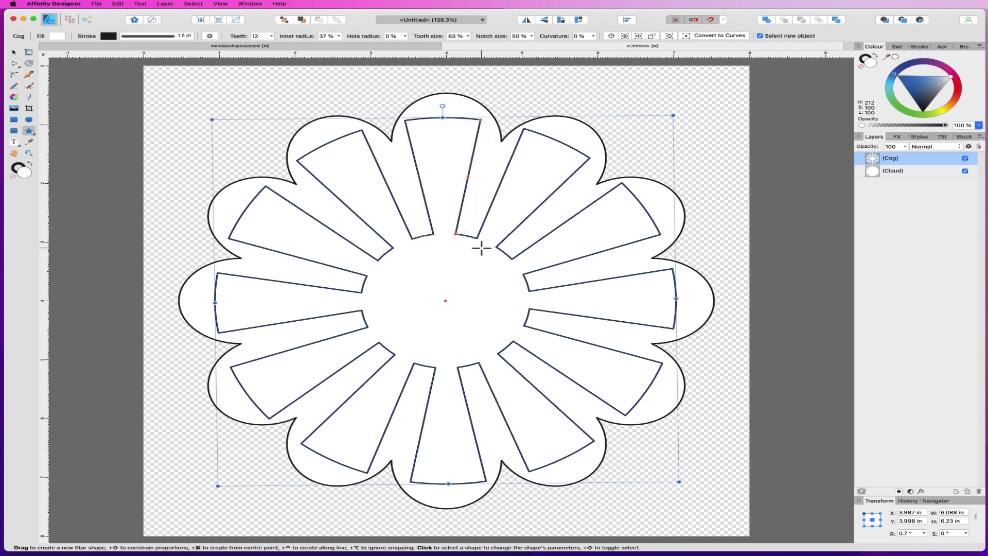
pyautogui.moveTo(421, 232); pyautogui.dragTo(404, 166)
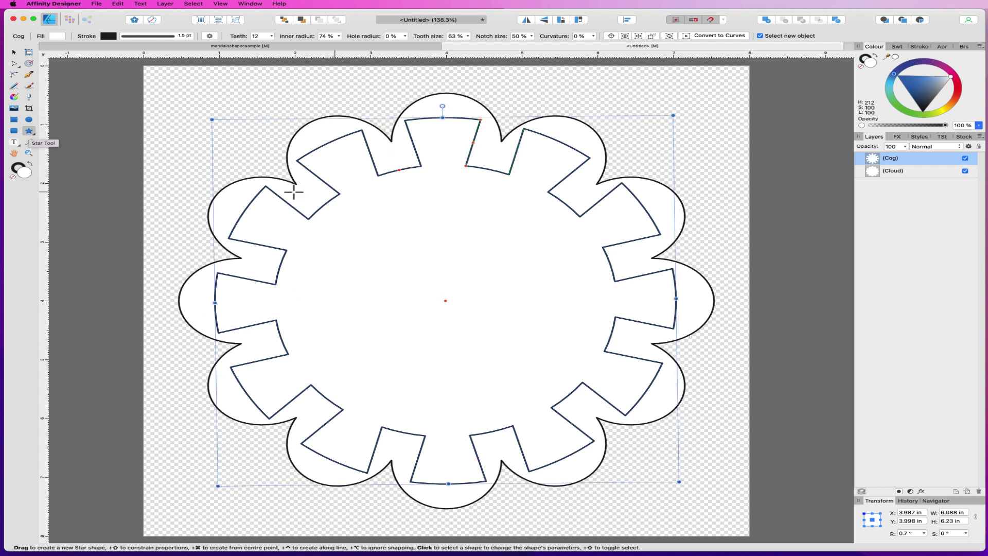
# - Draw a star about 3.22 in wide and 3.36 in high in the middle of the cog and give it 12 points
pyautogui.moveTo(363, 217); pyautogui.dragTo(562, 391)
pyautogui.moveTo(363, 217); pyautogui.dragTo(320, 194)
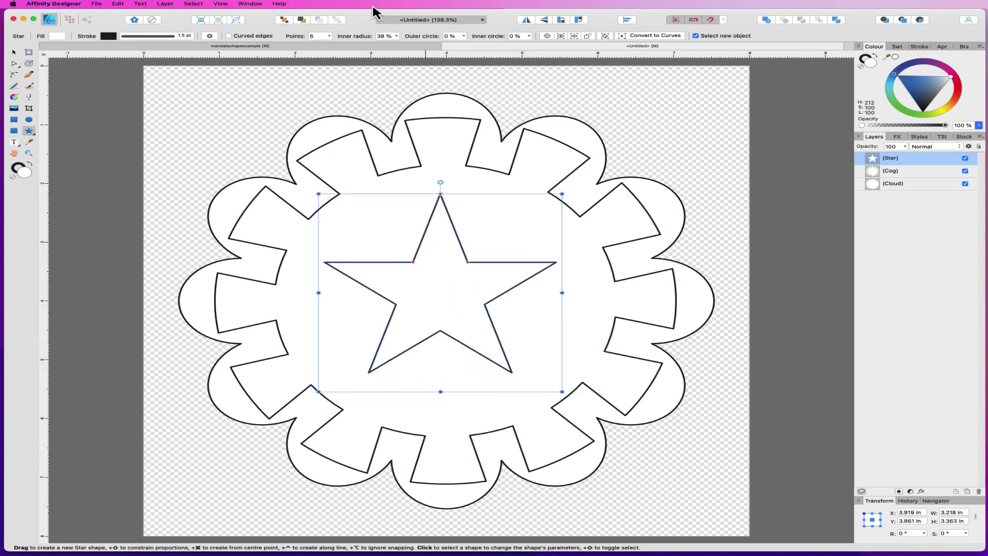
pyautogui.click(330, 36)
pyautogui.click(315, 39)
pyautogui.write('12')
pyautogui.press('Return')
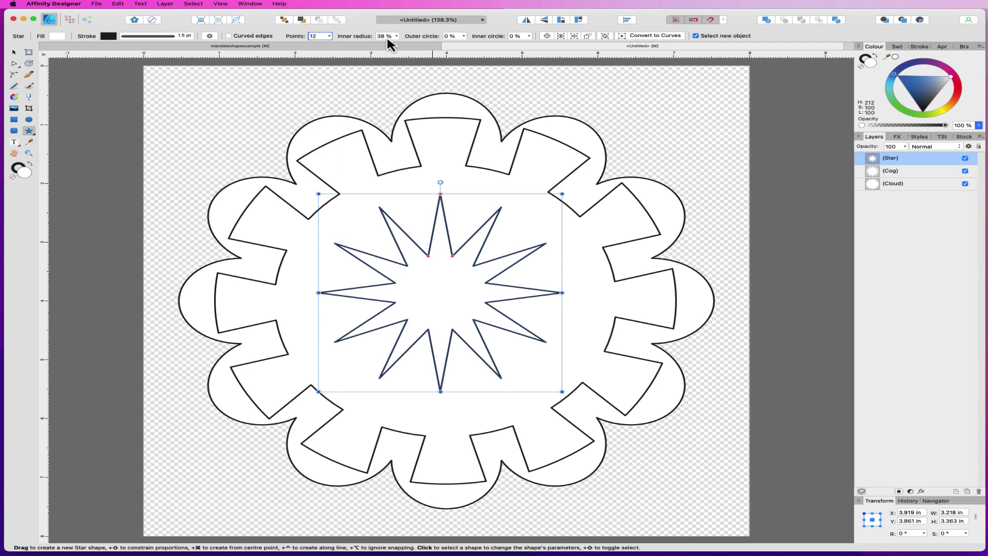
# - Set the star's outer circle to 100%, inner radius to 13% and inner circle to 70%, and increase its height to about 3.87 in
pyautogui.click(441, 195)
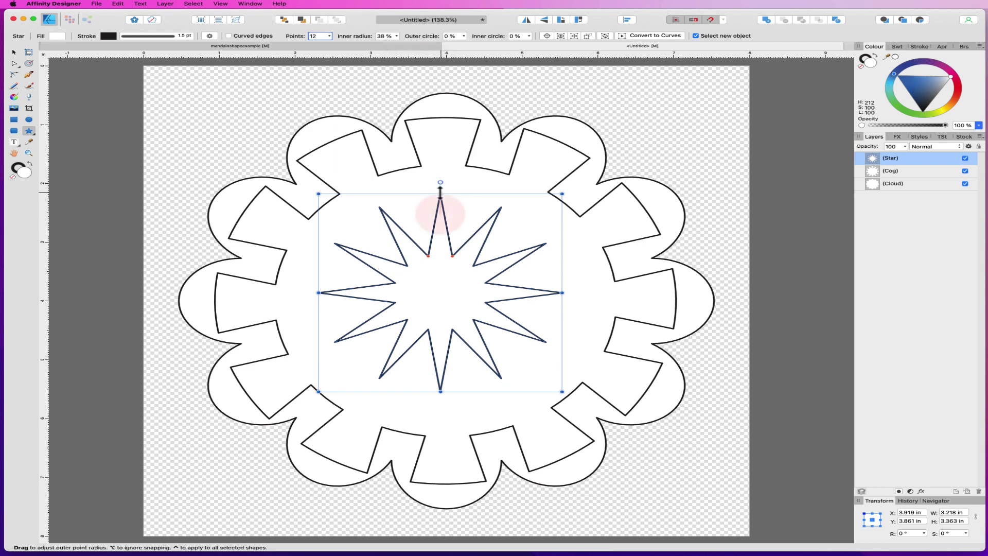
pyautogui.click(440, 193)
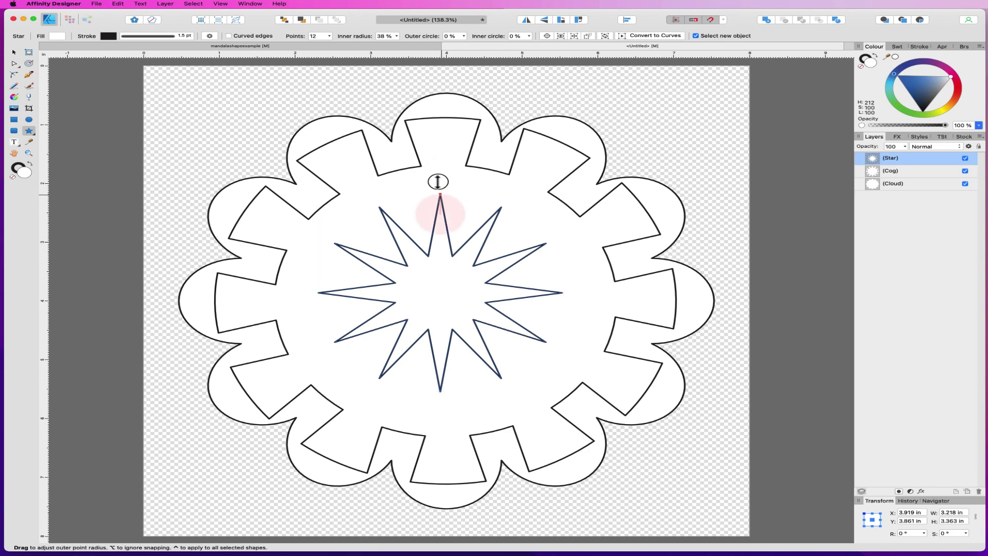
pyautogui.moveTo(440, 192); pyautogui.dragTo(441, 223)
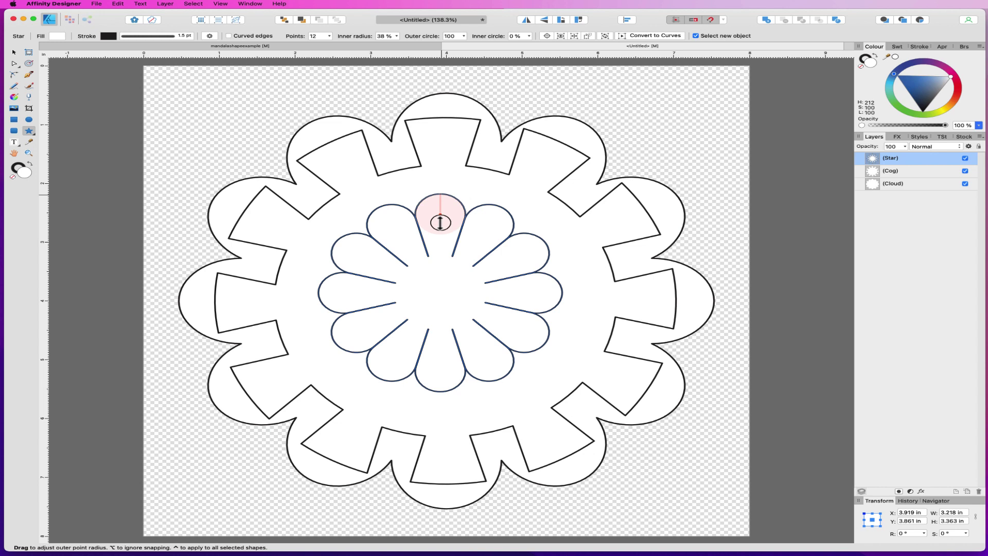
pyautogui.moveTo(440, 223); pyautogui.dragTo(441, 221)
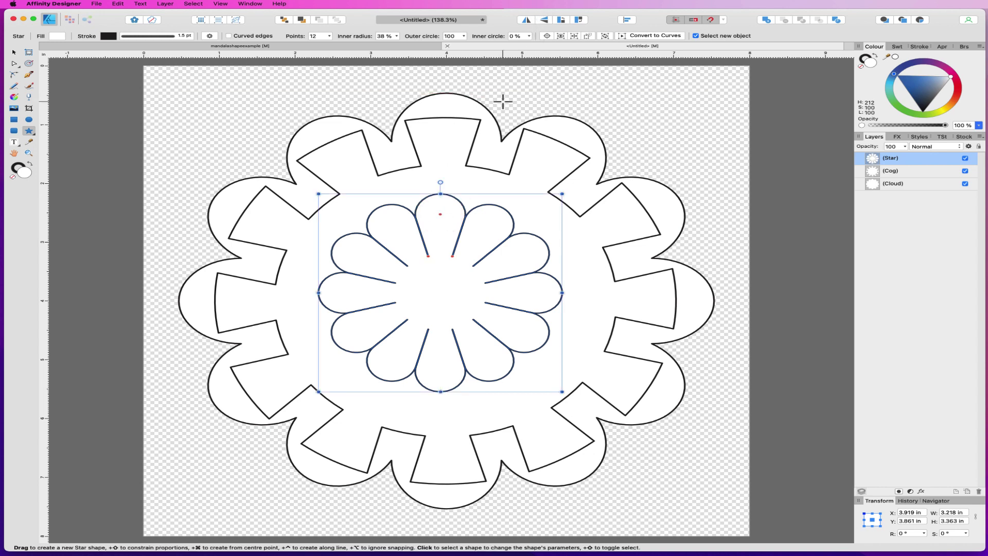
pyautogui.moveTo(453, 255); pyautogui.dragTo(441, 281)
pyautogui.click(526, 35)
pyautogui.moveTo(530, 45); pyautogui.dragTo(586, 46)
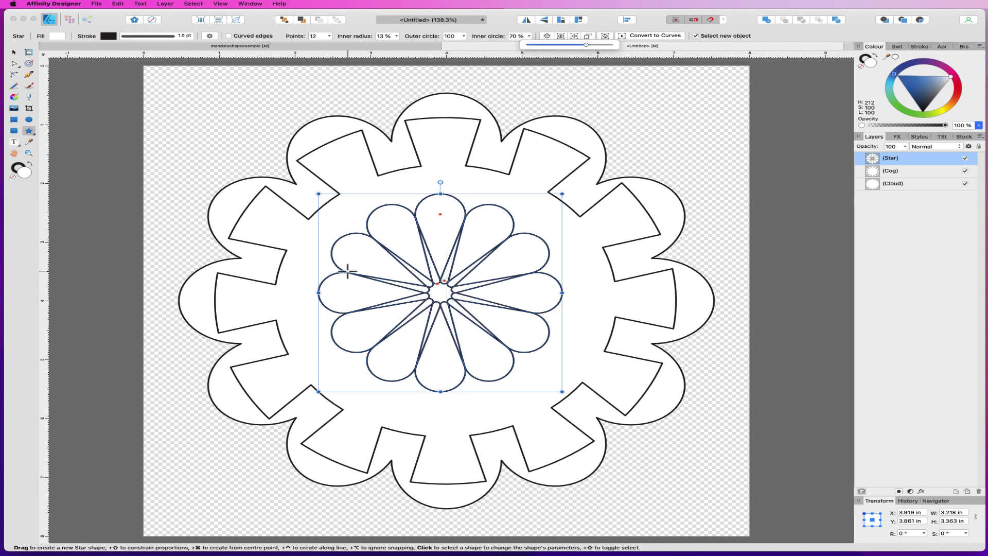
pyautogui.moveTo(441, 193); pyautogui.dragTo(441, 164)
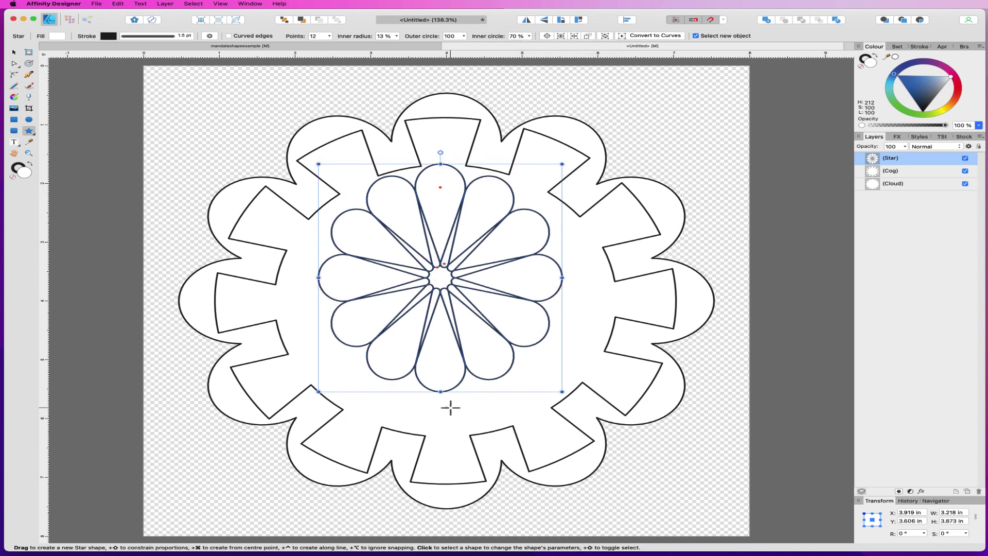
# - Enlarge the star to about 4.13 in wide and 5.96 in high and centre it horizontally and vertically on the spread
pyautogui.moveTo(441, 391); pyautogui.dragTo(446, 437)
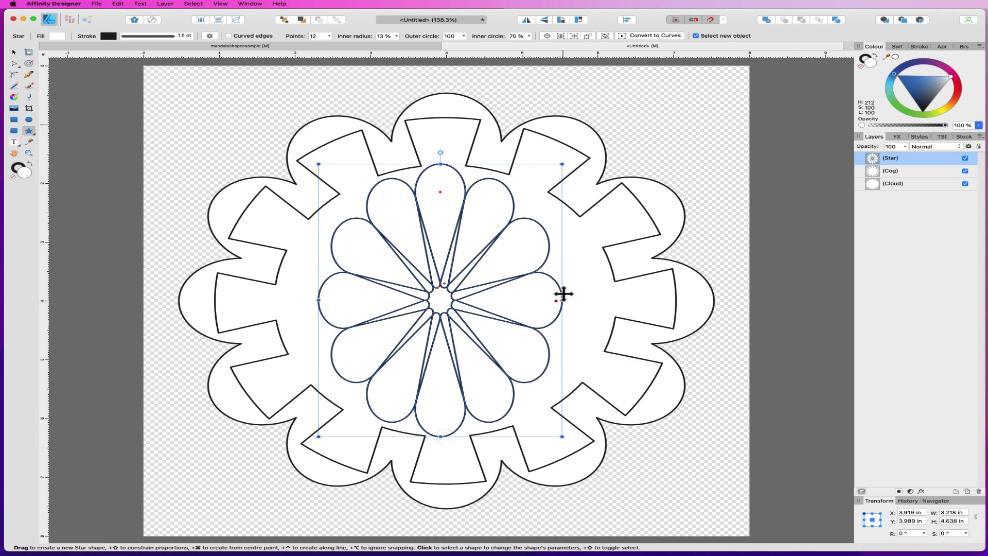
pyautogui.moveTo(562, 300); pyautogui.dragTo(603, 299)
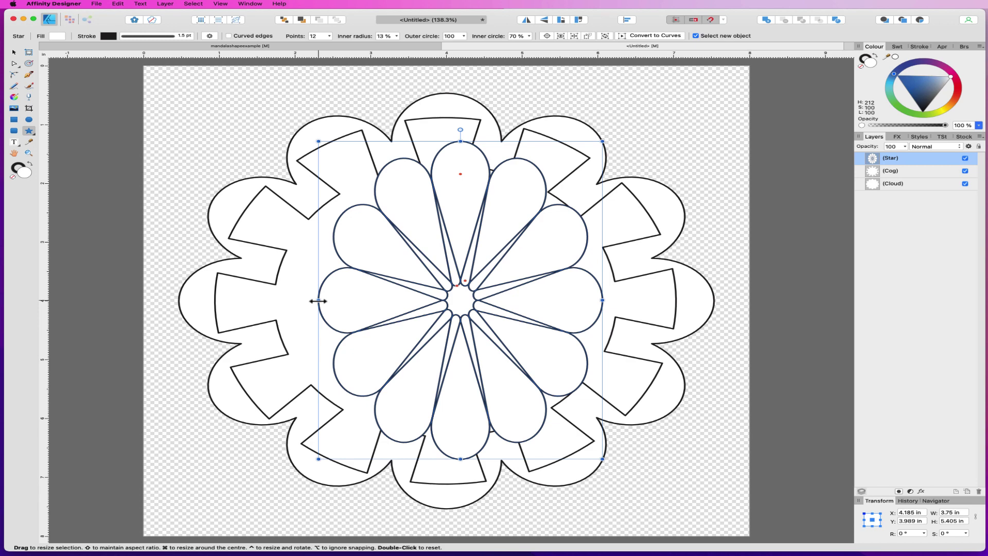
pyautogui.moveTo(318, 300); pyautogui.dragTo(289, 300)
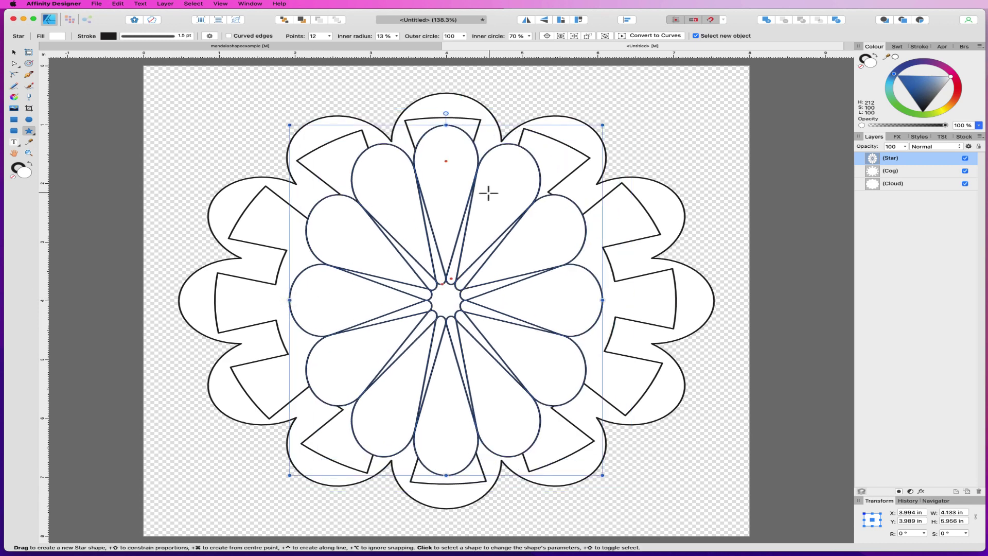
pyautogui.click(628, 20)
pyautogui.click(647, 42)
pyautogui.click(647, 85)
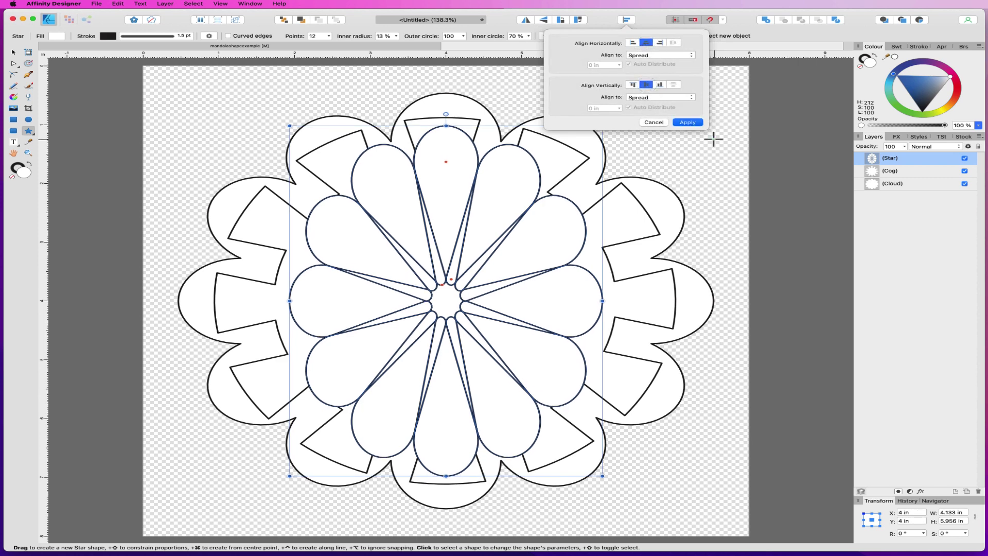
pyautogui.click(700, 123)
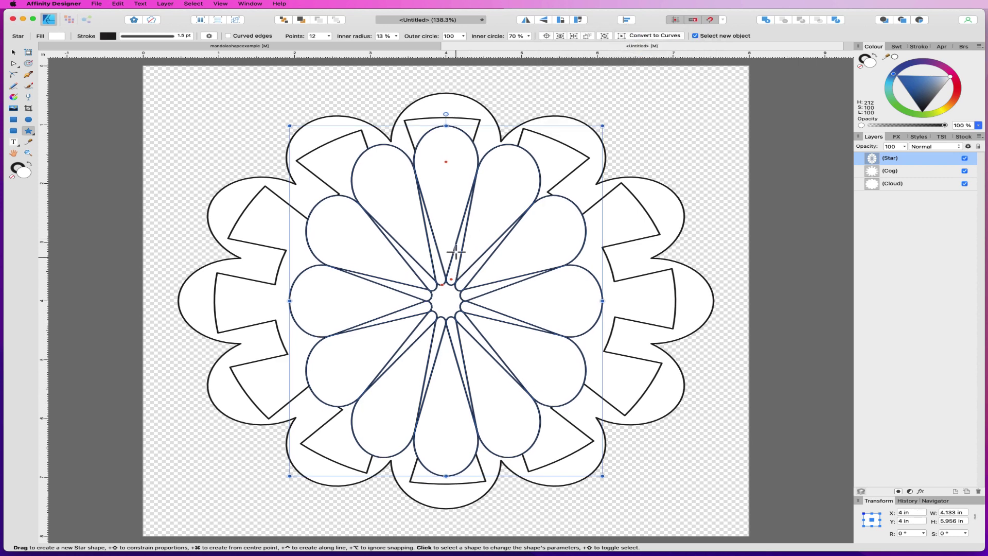
pyautogui.click(13, 52)
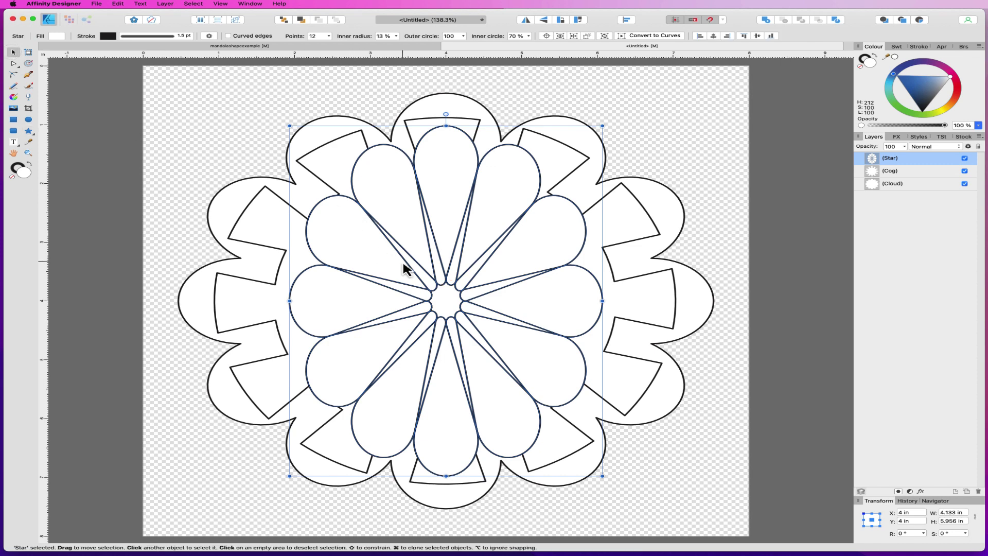
# - Undo the star's last enlargement and centring
pyautogui.press('super+z')
pyautogui.press('super+z')
pyautogui.press('super+z')
pyautogui.press('super+z')
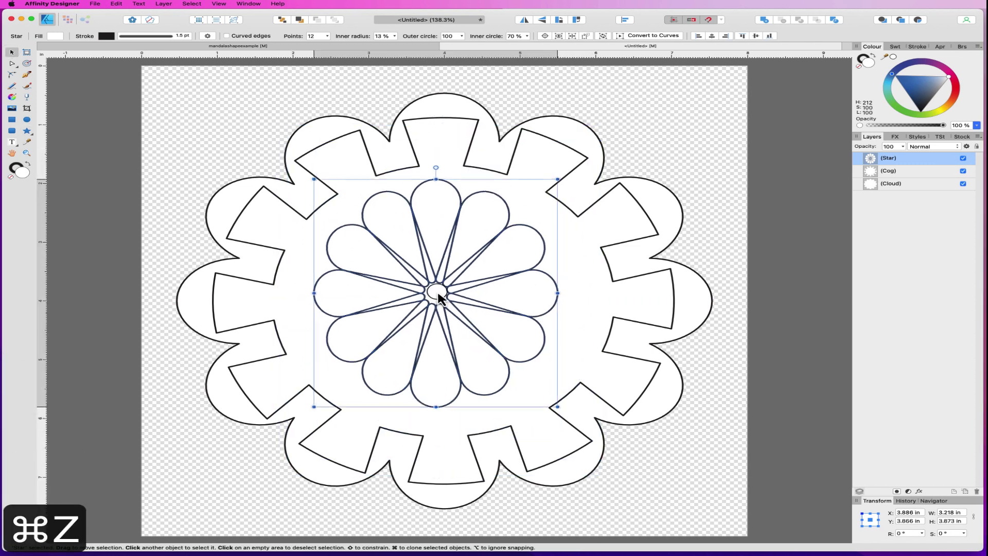
# - Centre the star on the page and enlarge it proportionally to about 4.07 in wide and 4.90 in high
pyautogui.click(601, 35)
pyautogui.click(684, 122)
pyautogui.moveTo(324, 301); pyautogui.dragTo(291, 299)
# - Set the star's inner radius to 49% and enlarge it proportionally to about 4.52 in wide and 5.44 in high
pyautogui.click(394, 36)
pyautogui.moveTo(399, 44); pyautogui.dragTo(427, 47)
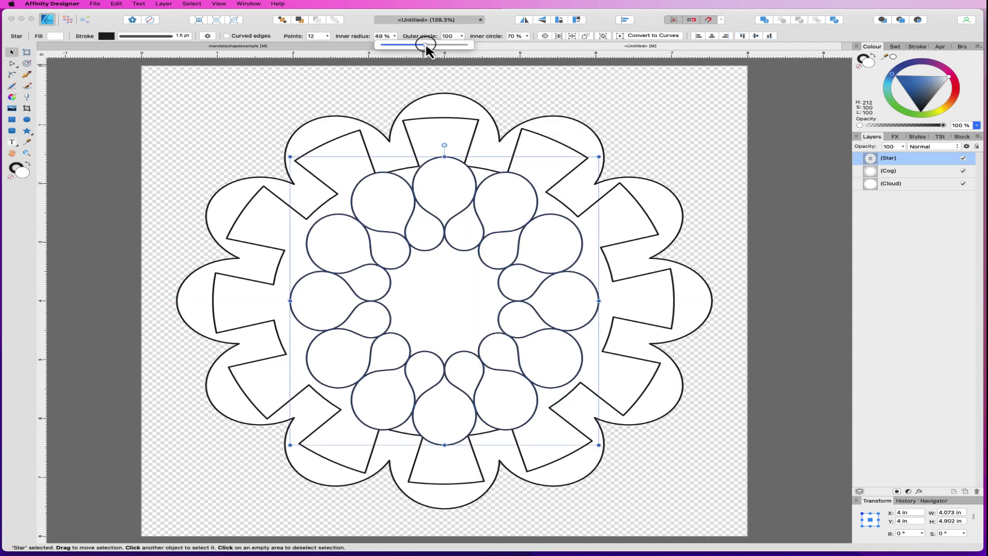
pyautogui.moveTo(611, 309); pyautogui.dragTo(298, 304)
pyautogui.moveTo(446, 110); pyautogui.dragTo(445, 118)
pyautogui.press('super+z')
pyautogui.press('super+z')
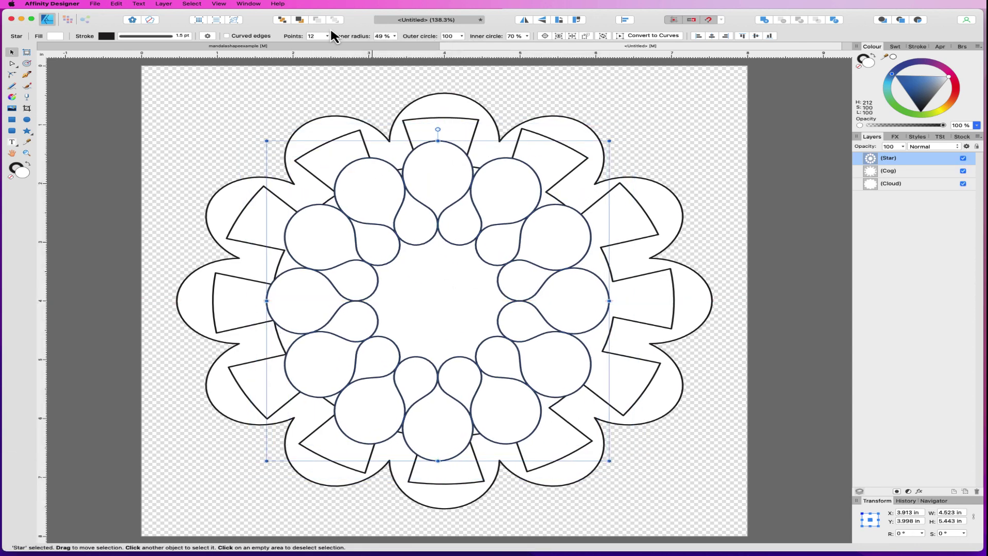
# - Increase the star's number of points to 24
pyautogui.click(313, 36)
pyautogui.write('24')
pyautogui.press('Return')
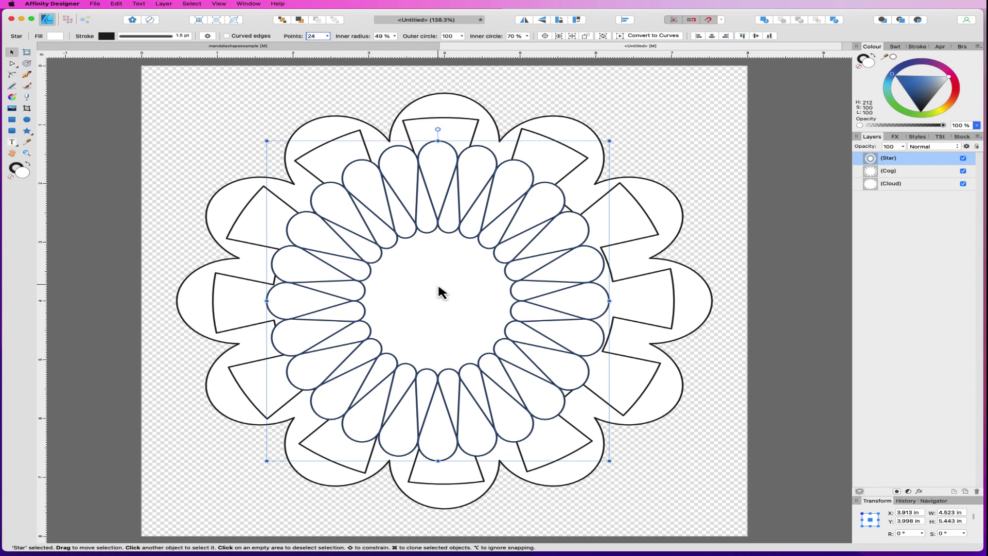
# - Centre the 24-point star horizontally on the spread and duplicate it
pyautogui.moveTo(439, 287); pyautogui.dragTo(439, 287)
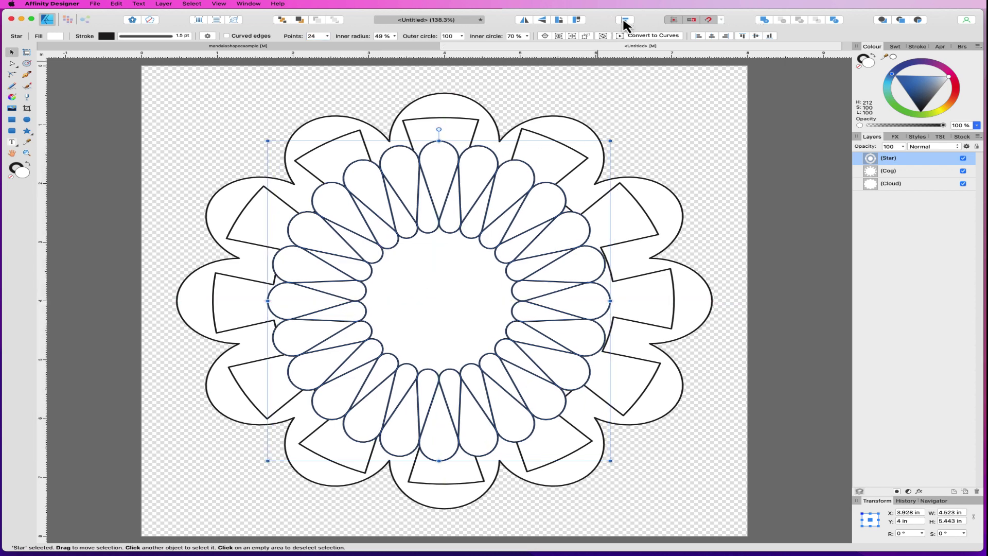
pyautogui.click(624, 21)
pyautogui.click(644, 42)
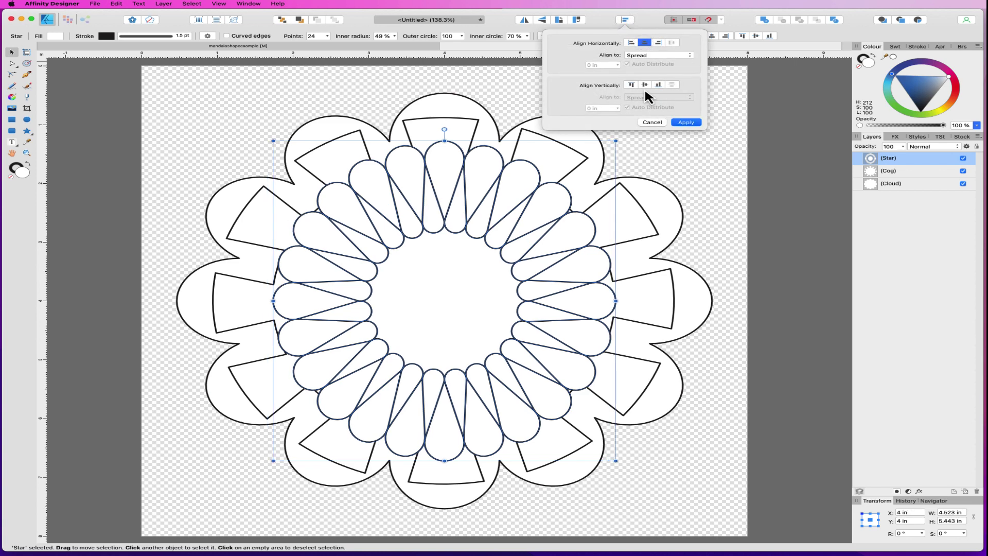
pyautogui.click(688, 123)
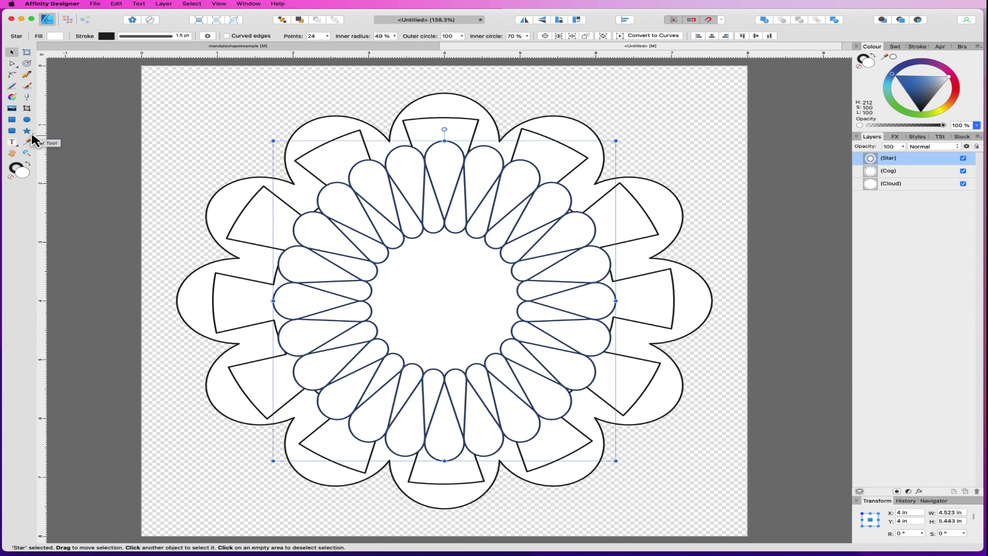
pyautogui.press('super+j')
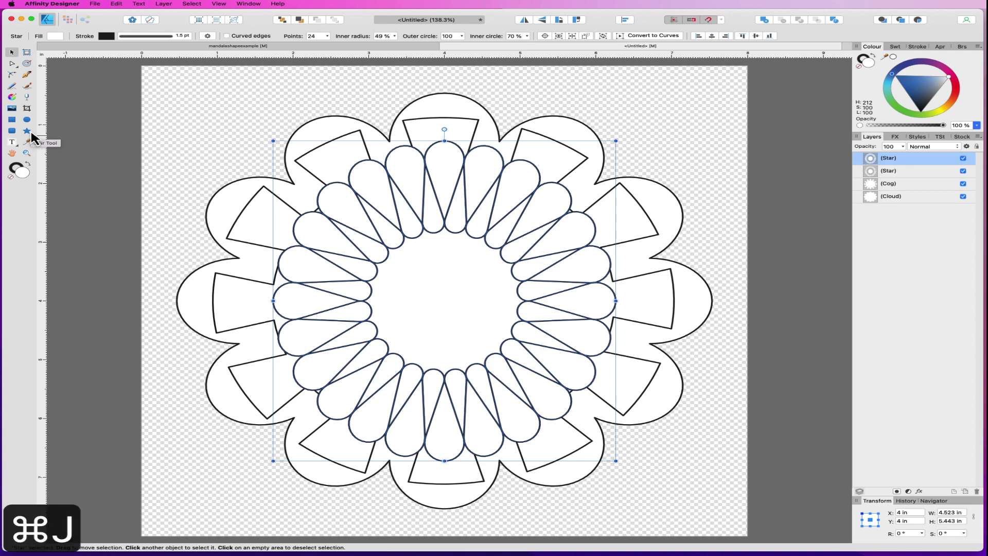
# - Reduce the outer circle of the duplicated 24-point star to 47% to form narrower petals inside the original ones
pyautogui.click(462, 36)
pyautogui.moveTo(462, 45); pyautogui.dragTo(433, 45)
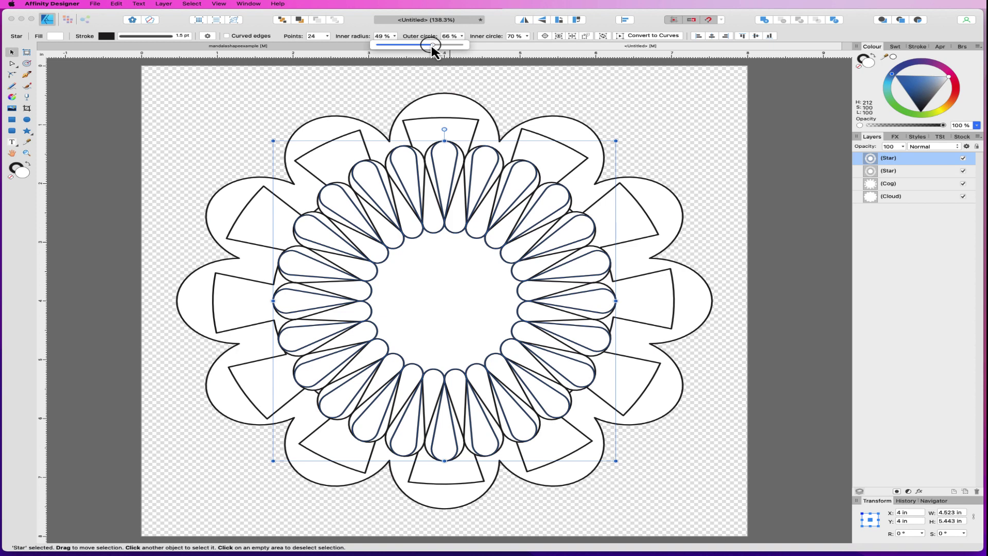
pyautogui.moveTo(433, 45); pyautogui.dragTo(417, 46)
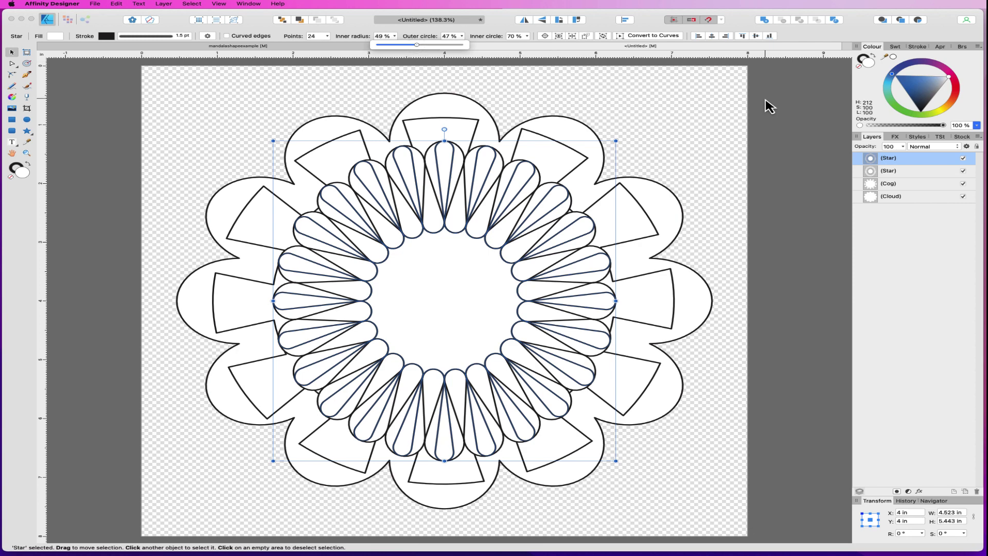
# - Draw a five-sided polygon about 5.16 in wide and high over the mandala
pyautogui.click(32, 139)
pyautogui.moveTo(32, 138); pyautogui.dragTo(87, 161)
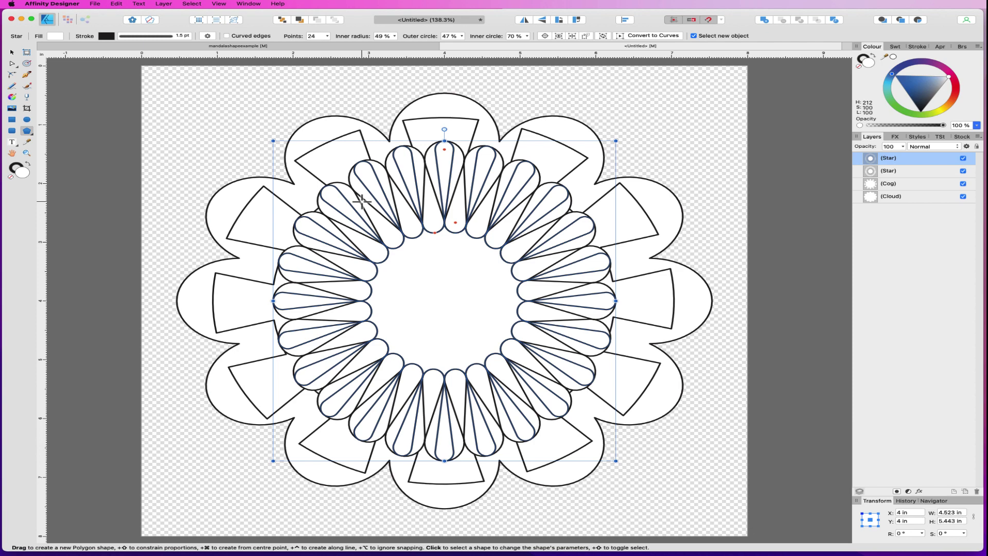
pyautogui.moveTo(362, 201)
pyautogui.mouseDown()
pyautogui.moveTo(552, 331)
pyautogui.moveTo(570, 331)
pyautogui.moveTo(559, 352)
pyautogui.mouseUp()
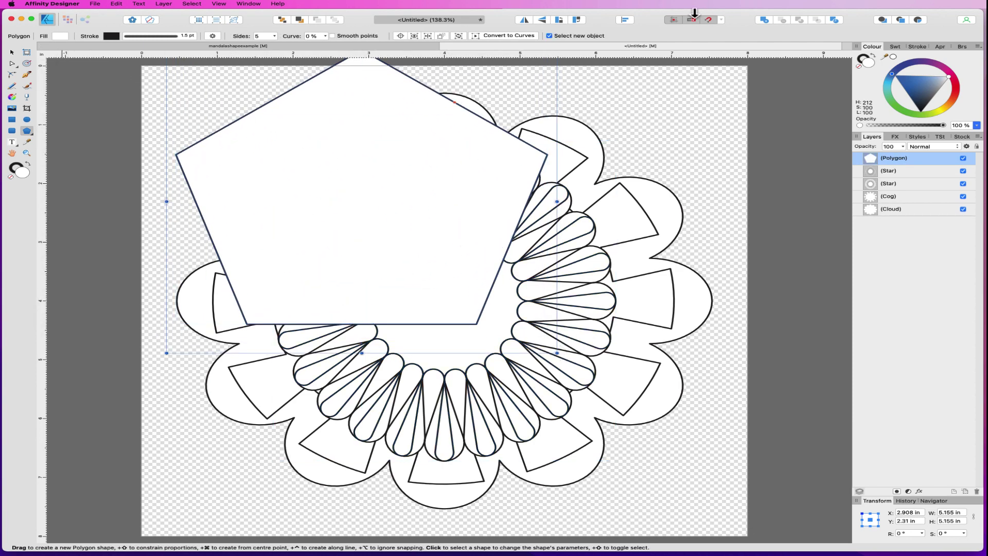
# - Centre the polygon on the spread horizontally and vertically, and shrink it proportionally about its centre to about 3.01 in
pyautogui.click(629, 21)
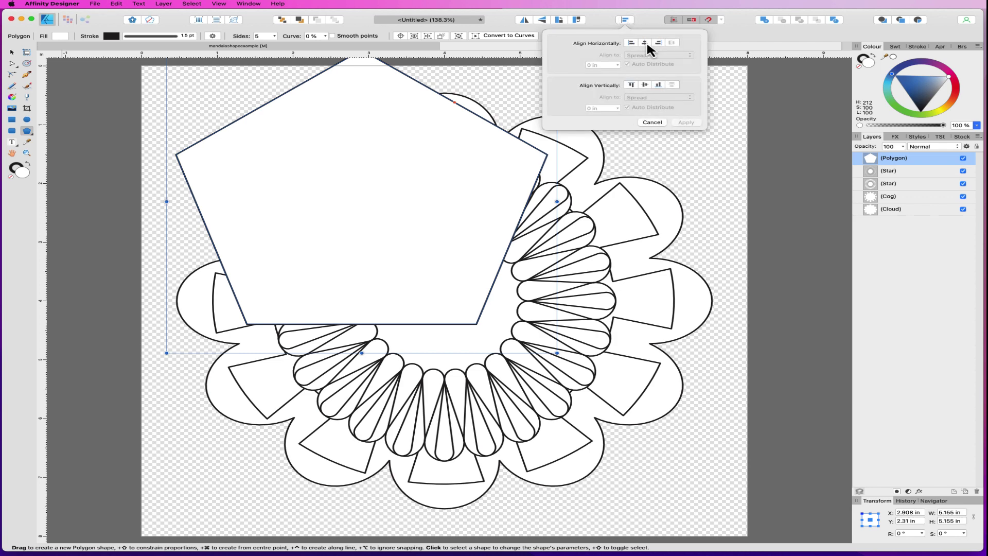
pyautogui.click(645, 42)
pyautogui.click(646, 85)
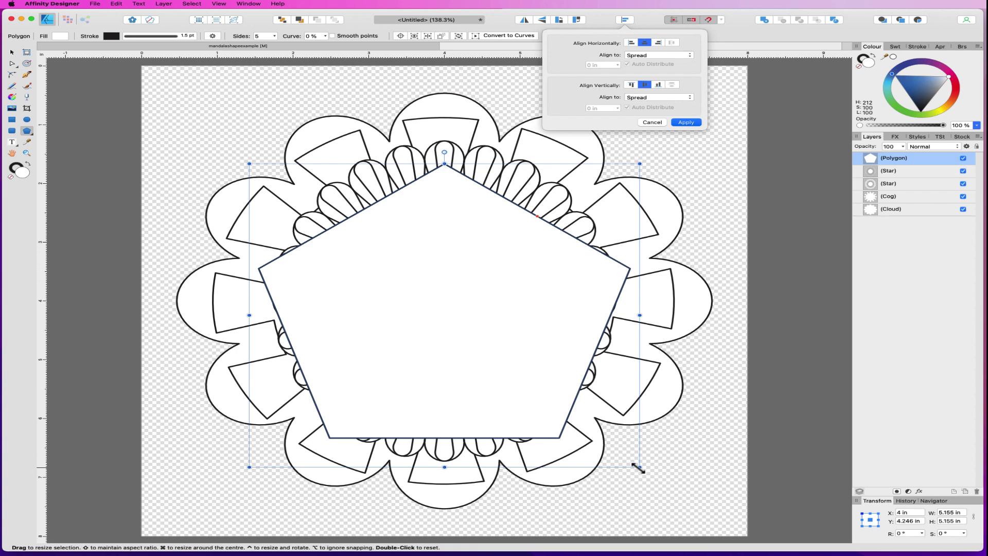
pyautogui.moveTo(638, 468); pyautogui.dragTo(564, 398)
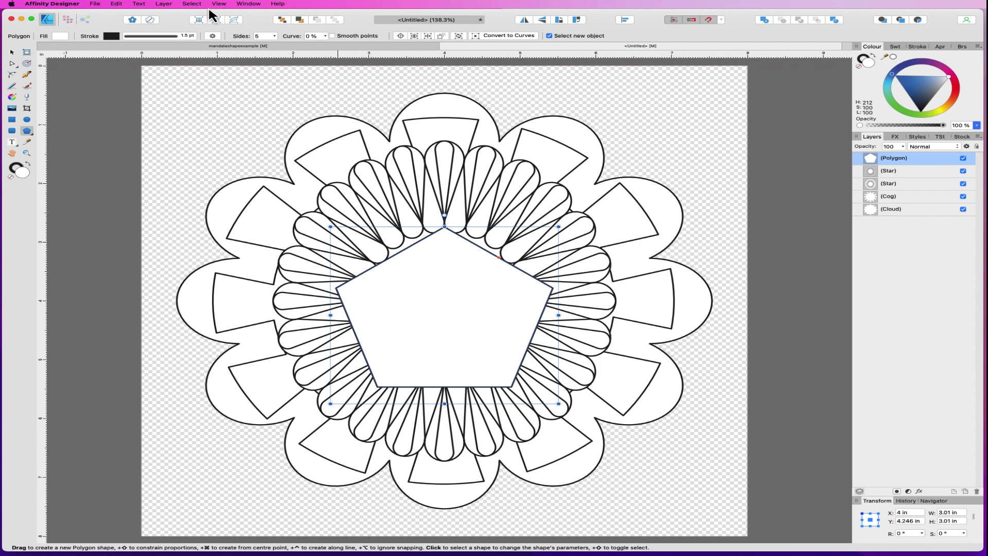
# - Set the polygon's number of sides to 12 and its curve to -100 so the edges bow inward
pyautogui.click(275, 36)
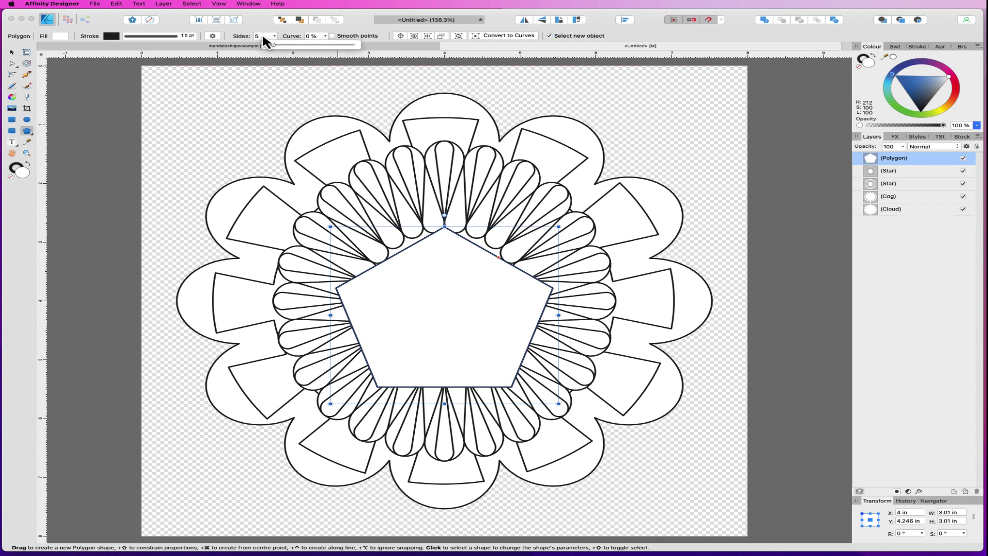
pyautogui.click(260, 34)
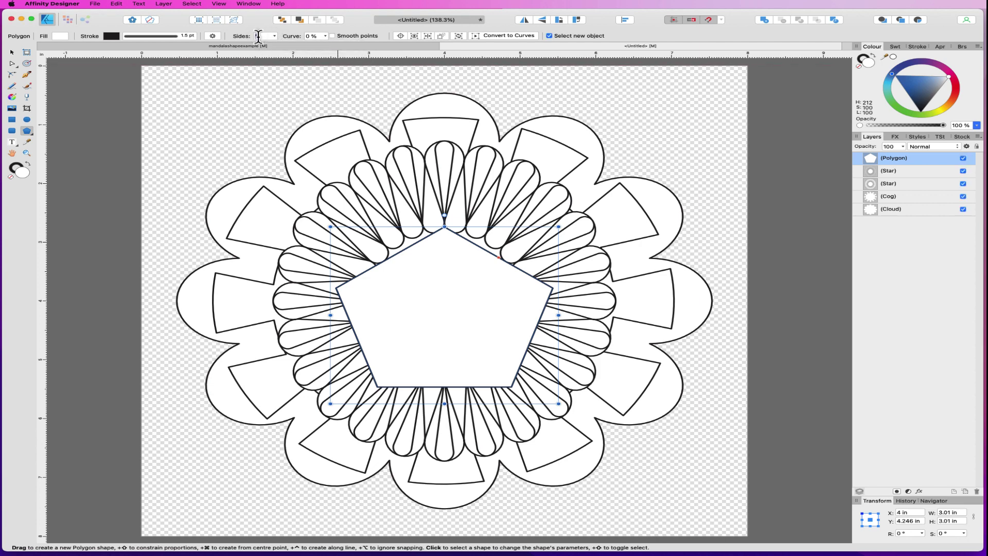
pyautogui.press('Return')
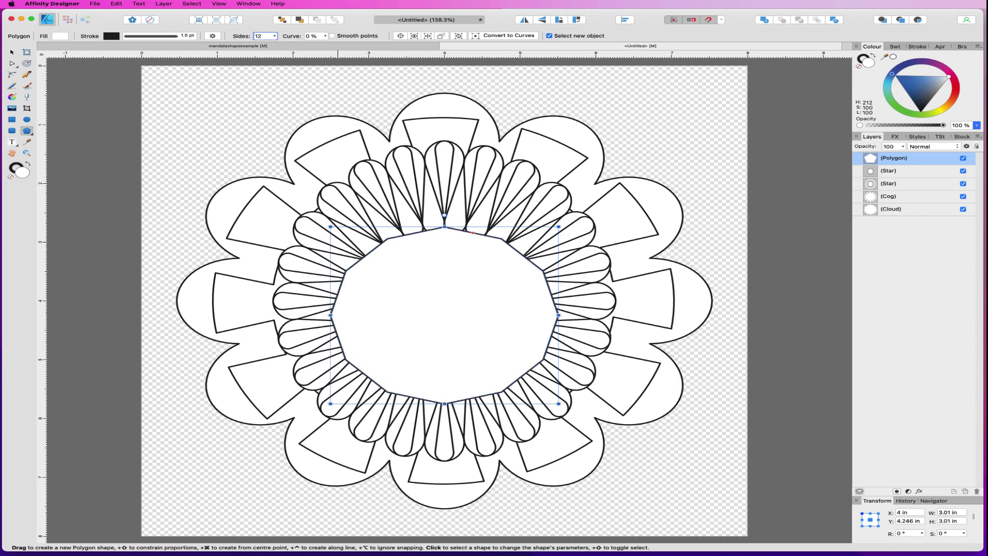
pyautogui.click(326, 36)
pyautogui.moveTo(326, 46); pyautogui.dragTo(161, 53)
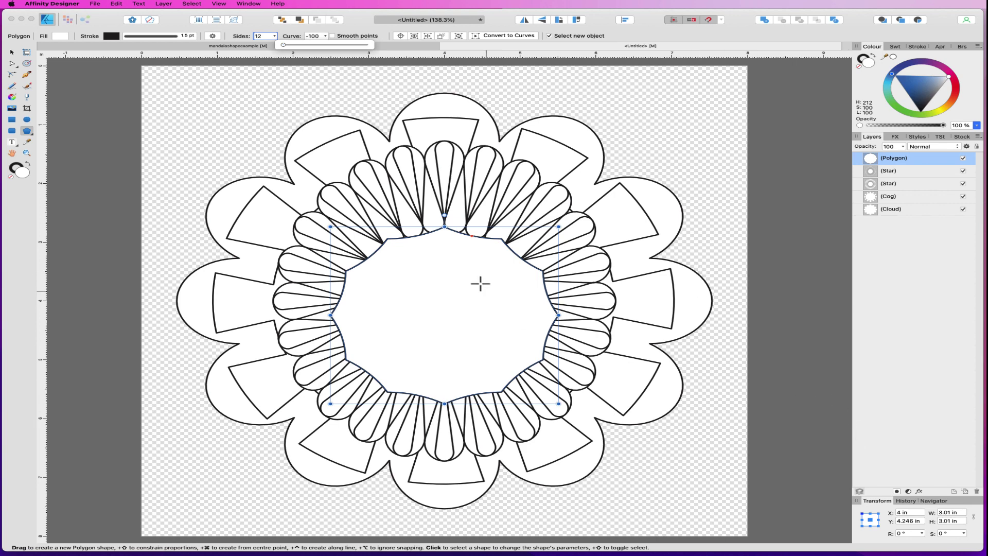
pyautogui.click(471, 236)
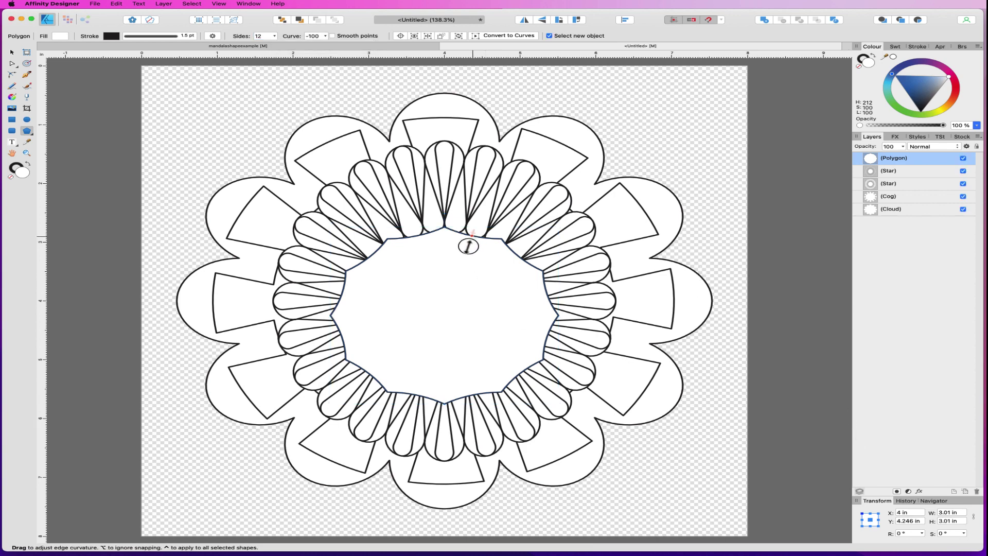
pyautogui.moveTo(471, 234)
pyautogui.mouseDown()
pyautogui.moveTo(470, 220)
pyautogui.moveTo(465, 247)
pyautogui.mouseUp()
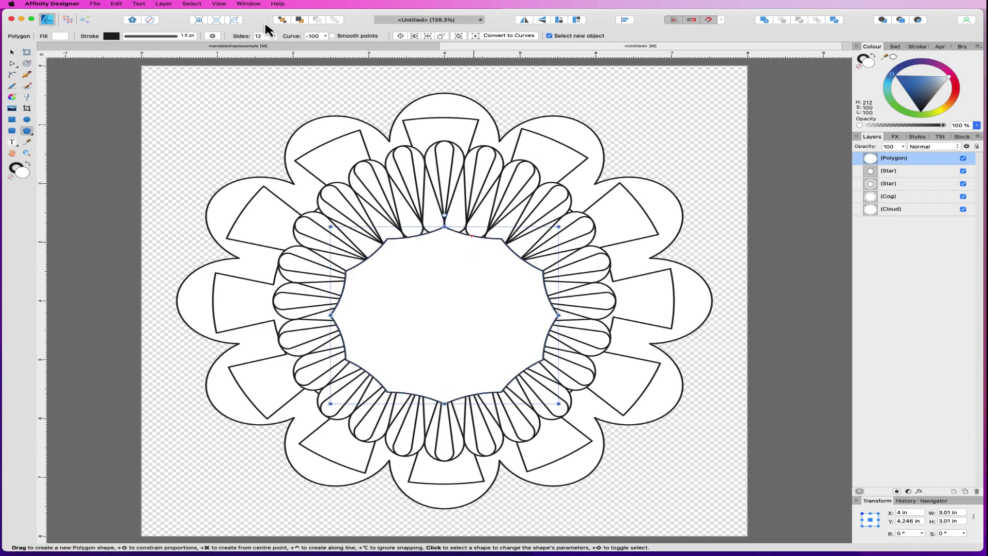
# - Draw a square star about 1.58 in wide and 1.75 in high inside the polygon and set its sides to 12
pyautogui.click(27, 133)
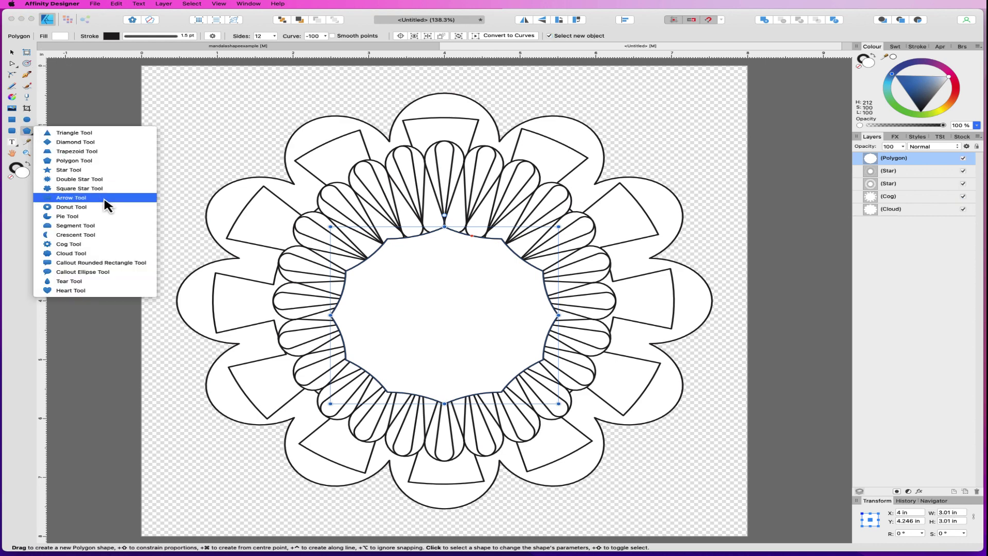
pyautogui.click(103, 188)
pyautogui.moveTo(397, 268); pyautogui.dragTo(514, 369)
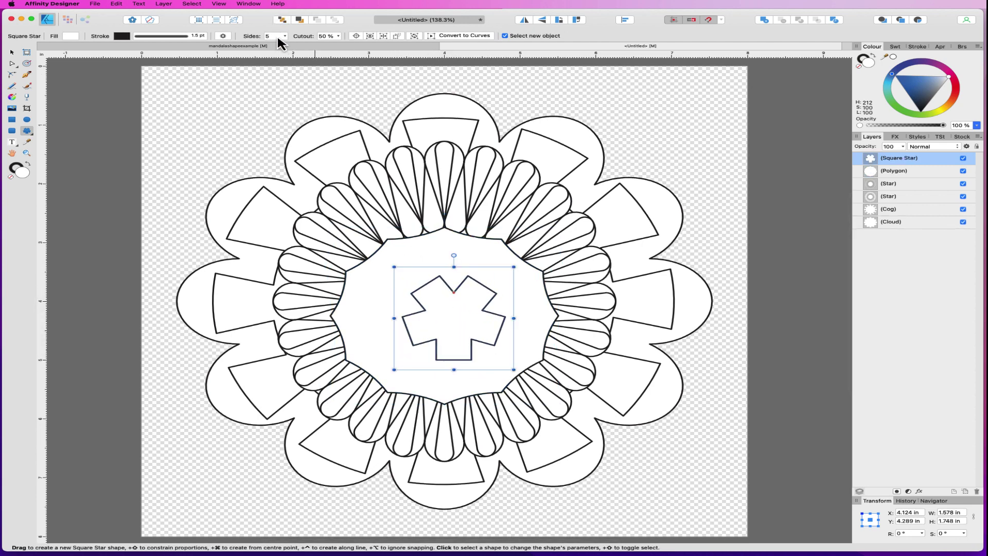
pyautogui.write('12')
pyautogui.press('Return')
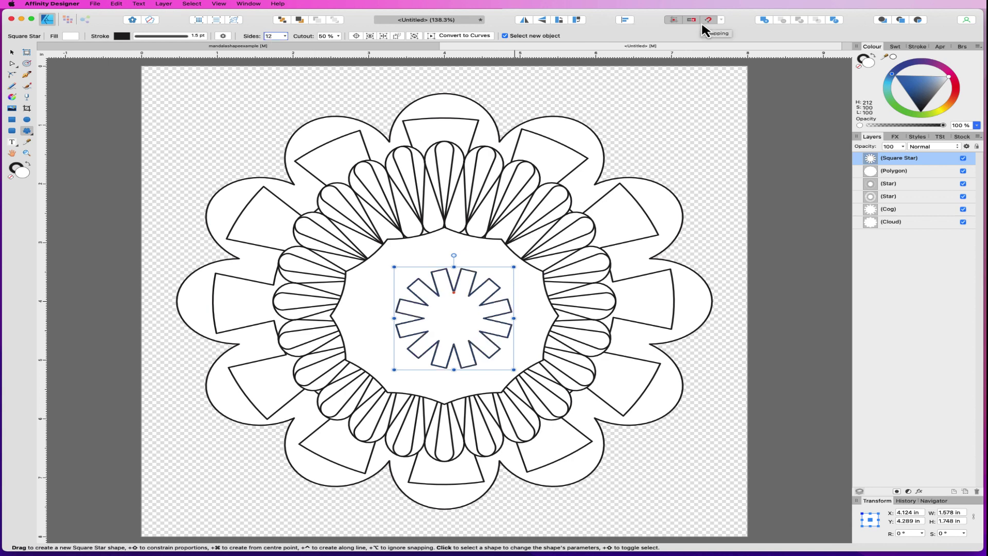
# - Position the 12-sided square star at the centre of the curved polygon
pyautogui.click(625, 20)
pyautogui.click(686, 122)
pyautogui.click(624, 20)
pyautogui.click(687, 122)
pyautogui.press('v')
pyautogui.moveTo(442, 288); pyautogui.dragTo(442, 302)
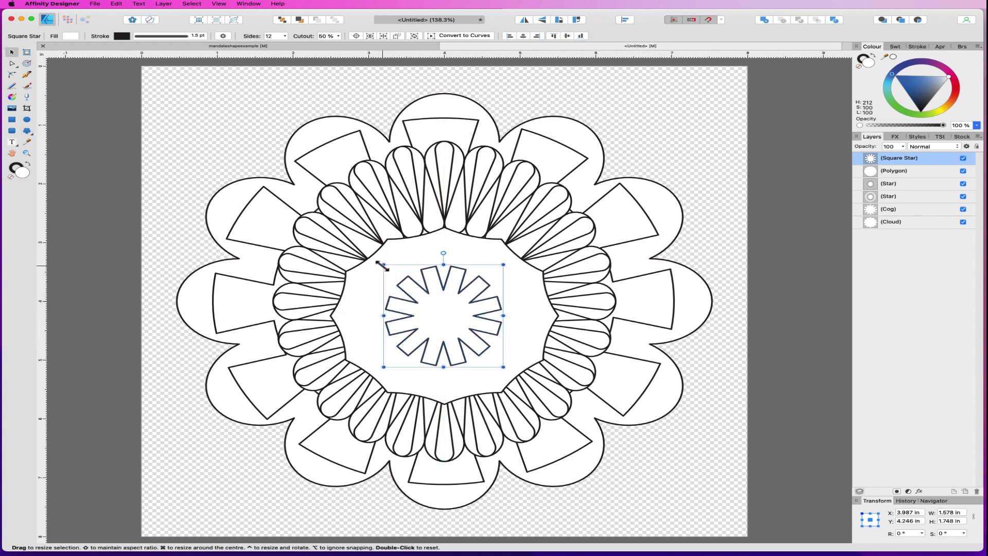
# - Enlarge the square star about its centre to about 2.28 in wide and 2.54 in high, keeping it centred in the polygon
pyautogui.moveTo(383, 265); pyautogui.dragTo(342, 235)
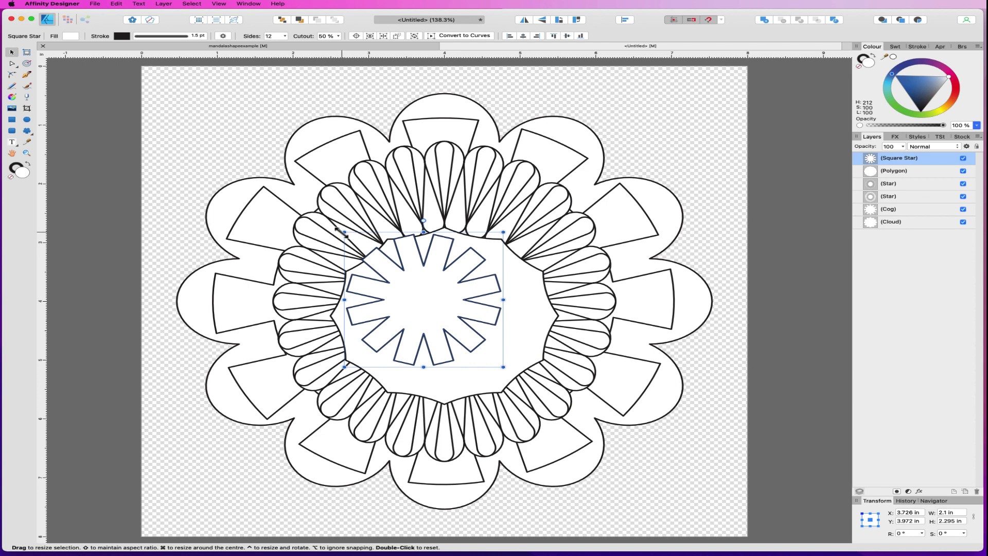
pyautogui.press('super+z')
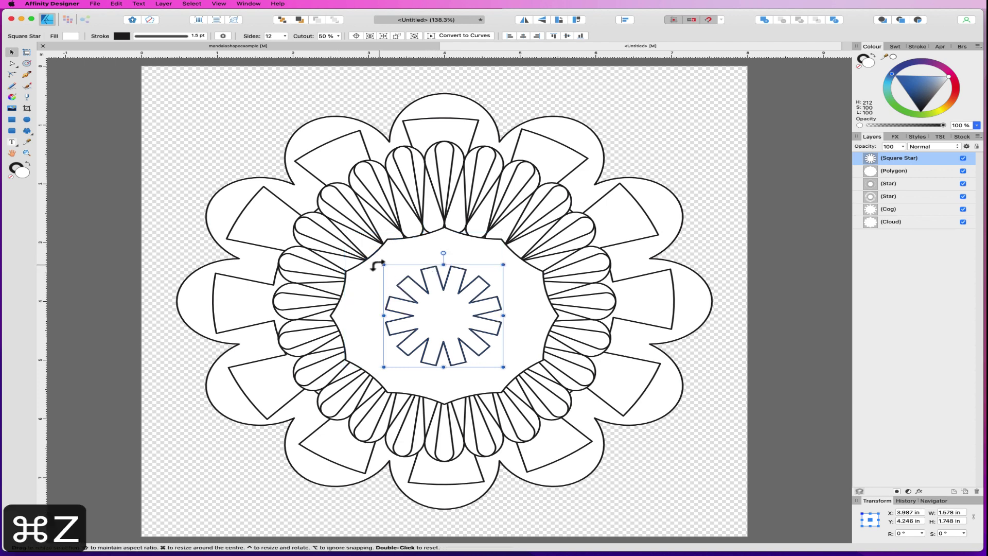
pyautogui.moveTo(384, 265); pyautogui.dragTo(328, 218)
pyautogui.moveTo(439, 298); pyautogui.dragTo(449, 311)
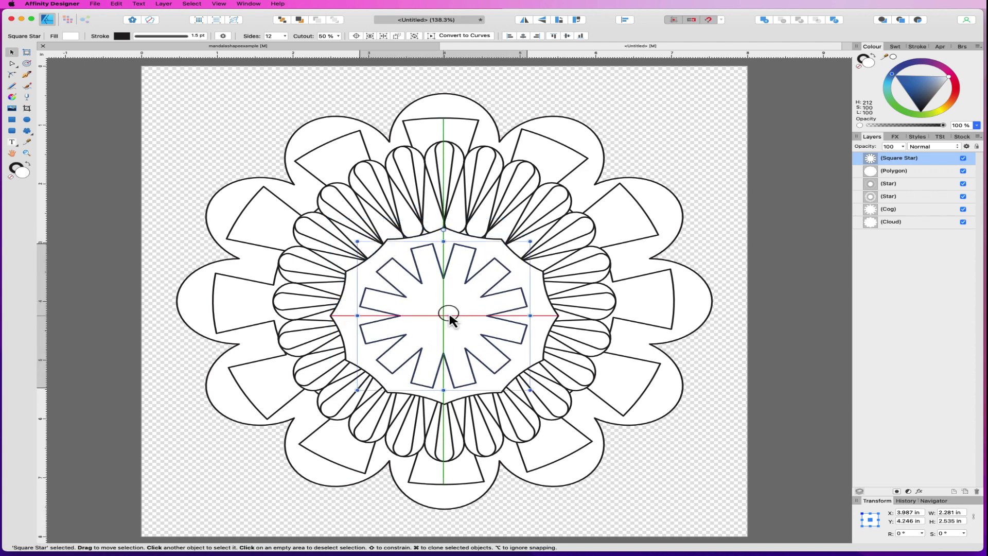
pyautogui.moveTo(450, 315); pyautogui.dragTo(450, 315)
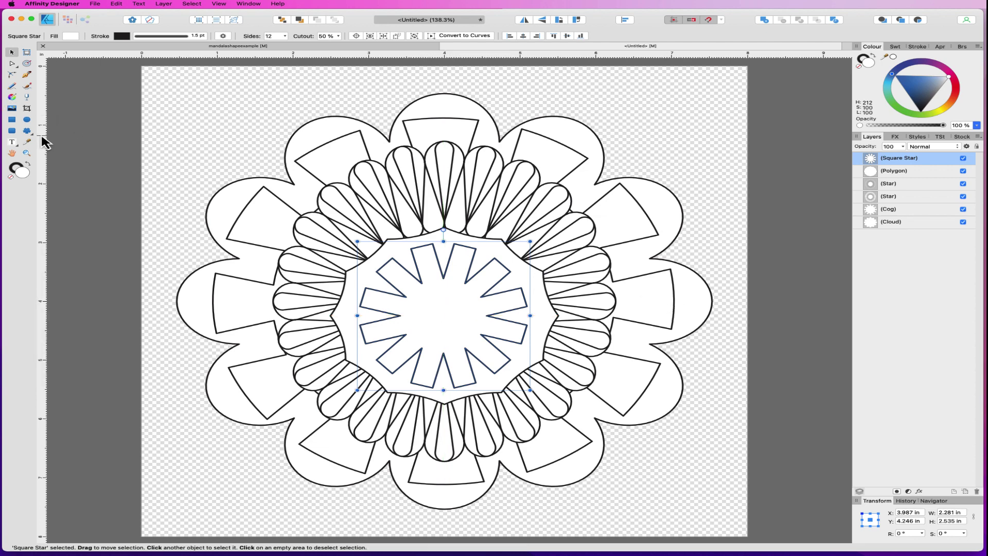
# - Add a donut about 1.04 in across, centred inside the square star
pyautogui.click(27, 130)
pyautogui.click(30, 133)
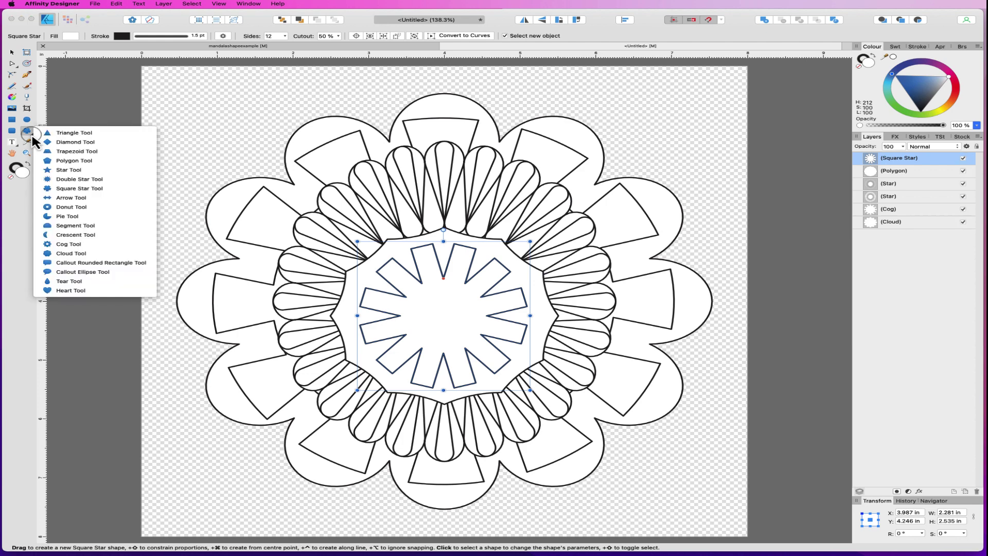
pyautogui.click(108, 216)
pyautogui.moveTo(424, 294); pyautogui.dragTo(487, 343)
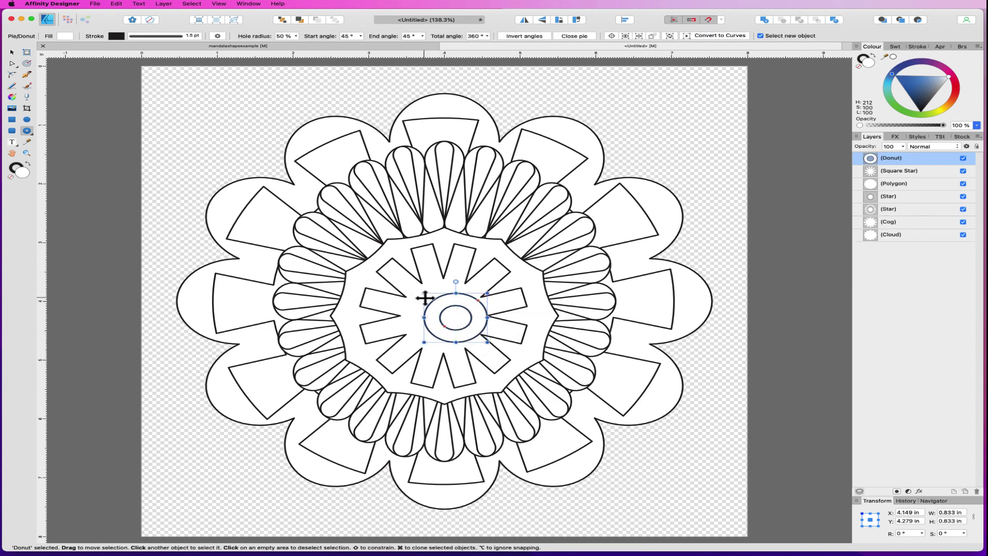
pyautogui.moveTo(424, 294); pyautogui.dragTo(402, 284)
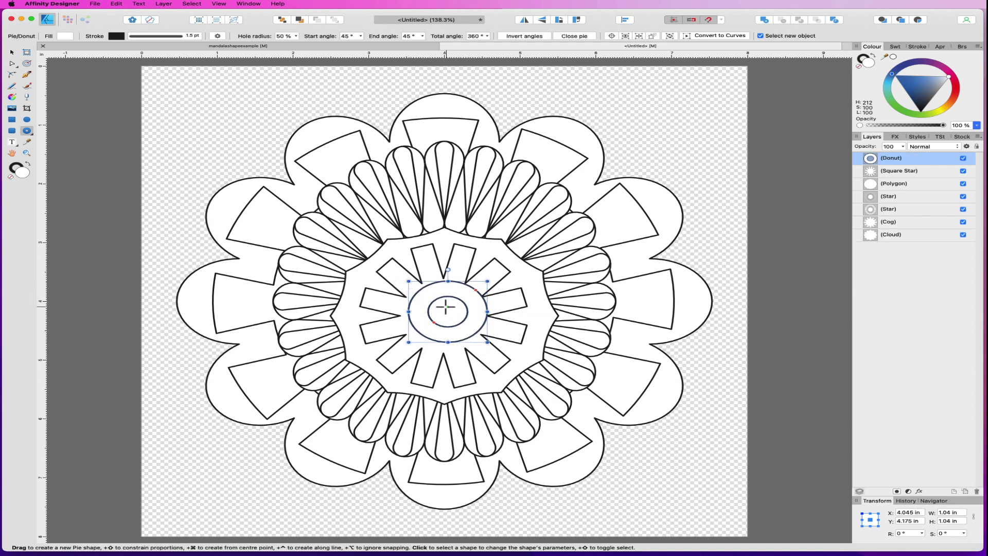
pyautogui.click(12, 52)
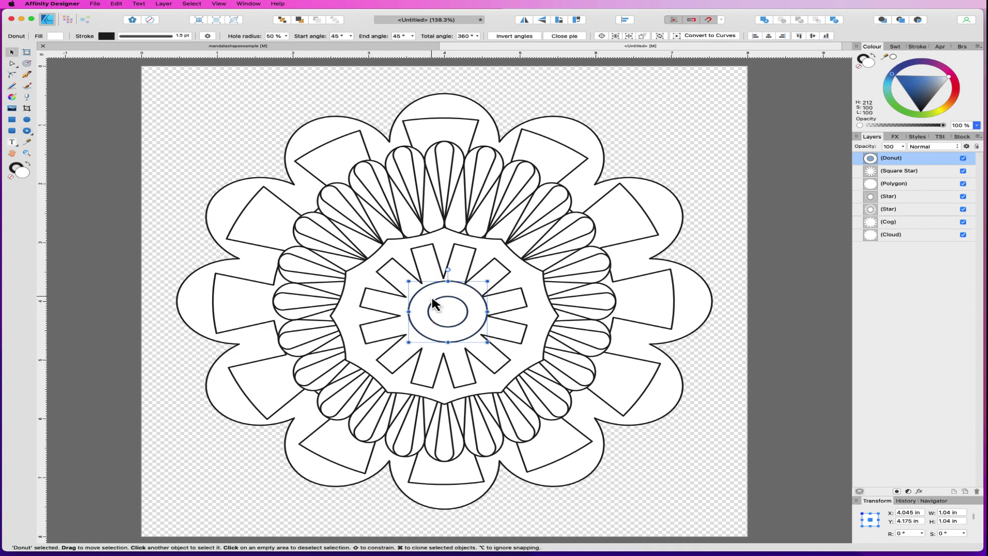
pyautogui.moveTo(451, 311); pyautogui.dragTo(444, 312)
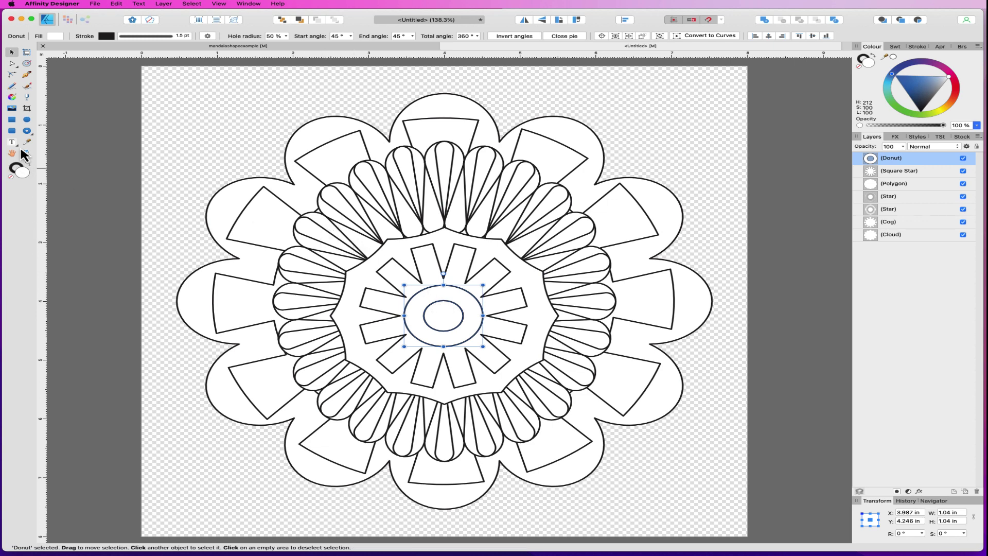
# - Draw a tear about 0.16 in wide and 0.35 in high in the topmost cloud lobe, flipped vertically and centred on the mandala
pyautogui.click(32, 132)
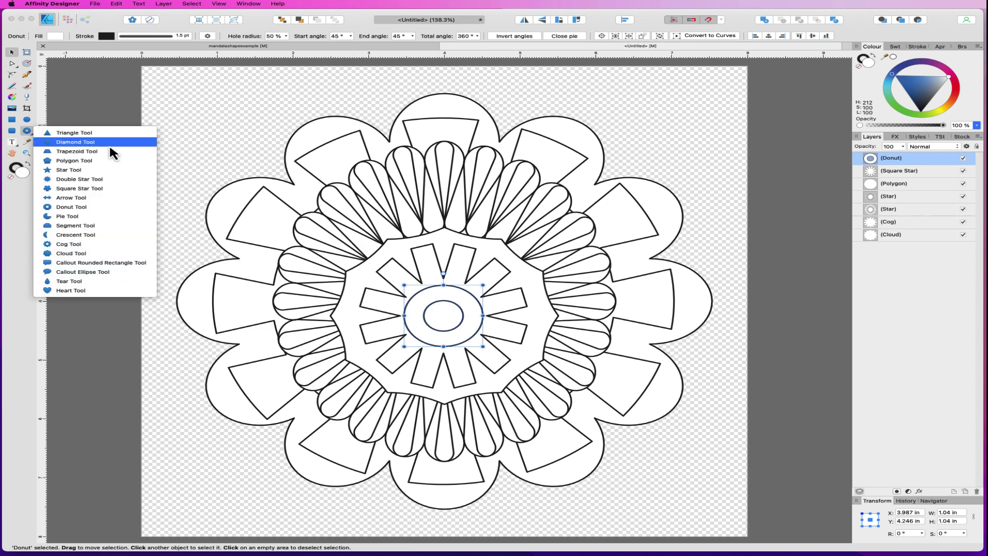
pyautogui.click(90, 282)
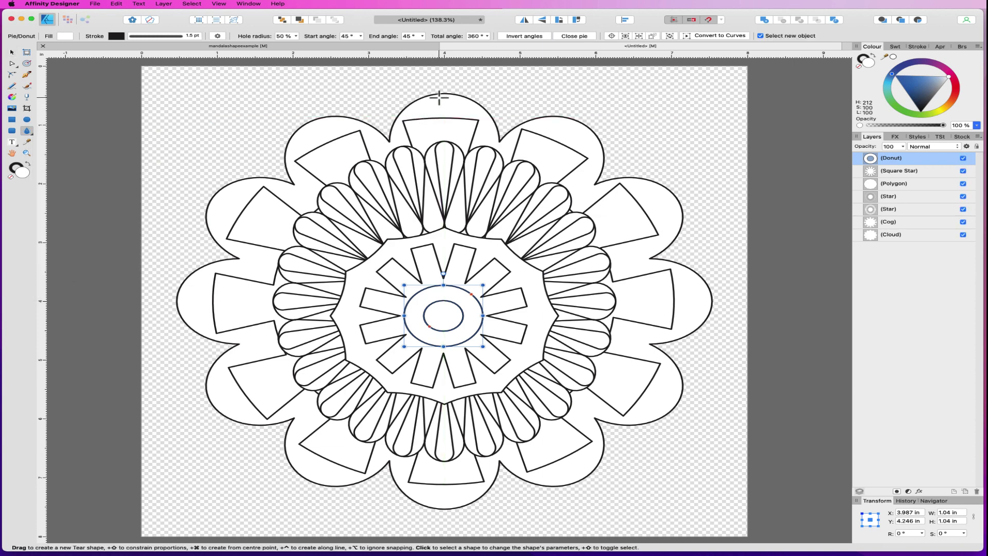
pyautogui.moveTo(441, 98); pyautogui.dragTo(450, 118)
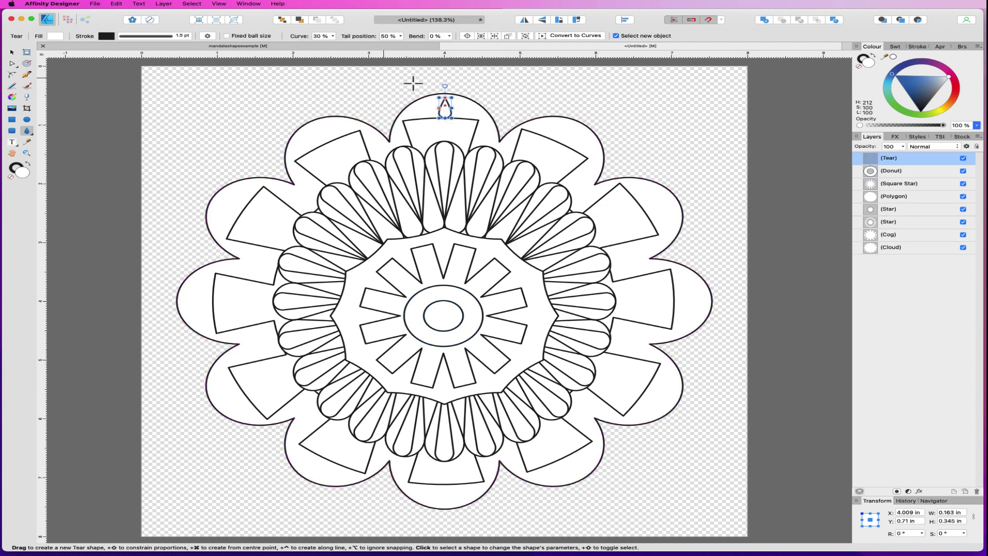
pyautogui.click(544, 20)
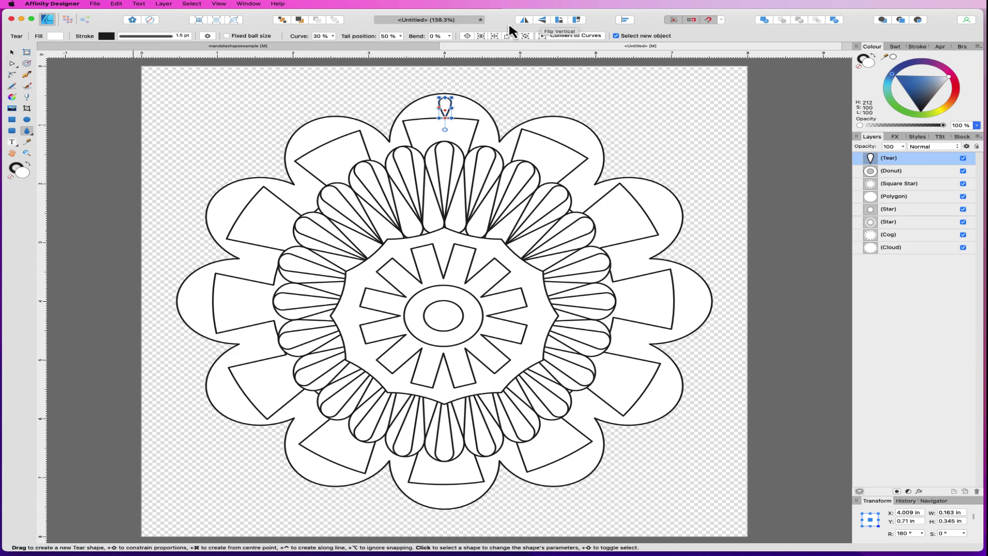
pyautogui.press('v')
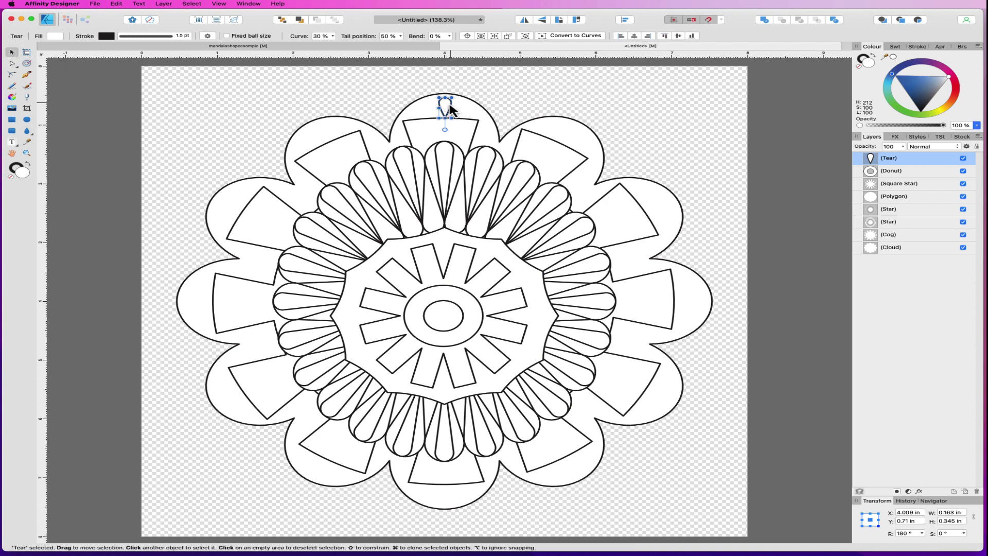
pyautogui.moveTo(443, 100); pyautogui.dragTo(444, 106)
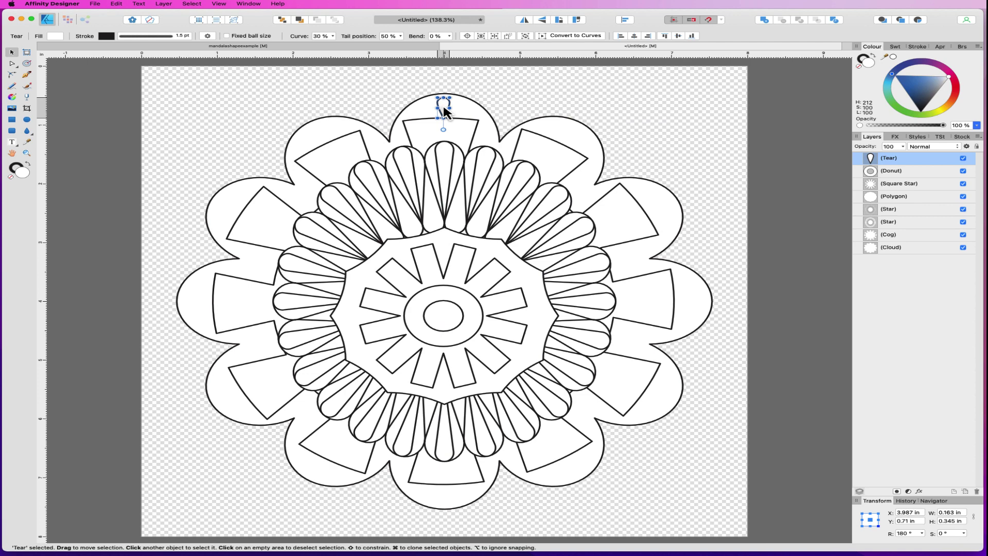
# - Copy the tear straight down into the lowest cloud lobe and flip the copy vertically so it points to the centre
pyautogui.moveTo(443, 103); pyautogui.dragTo(444, 494)
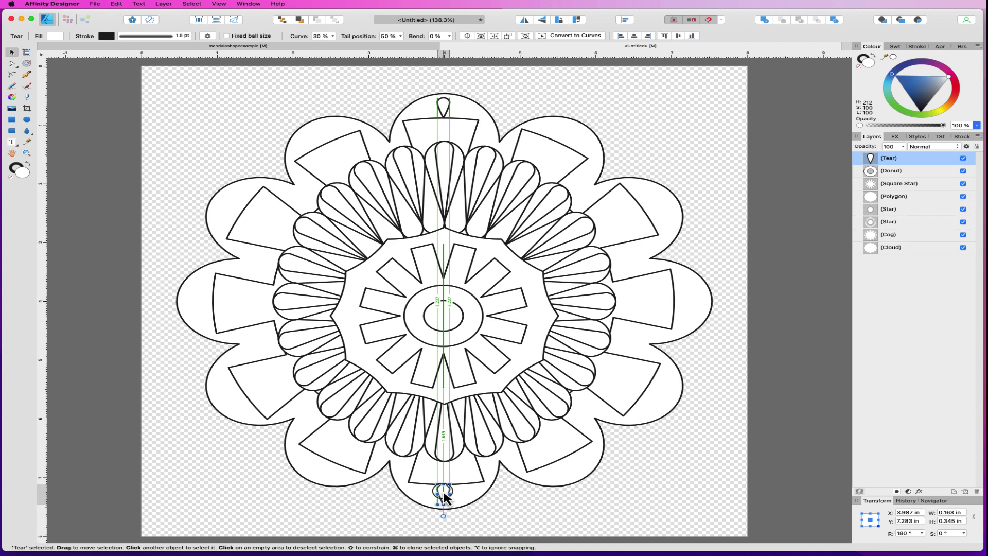
pyautogui.moveTo(444, 496); pyautogui.dragTo(443, 496)
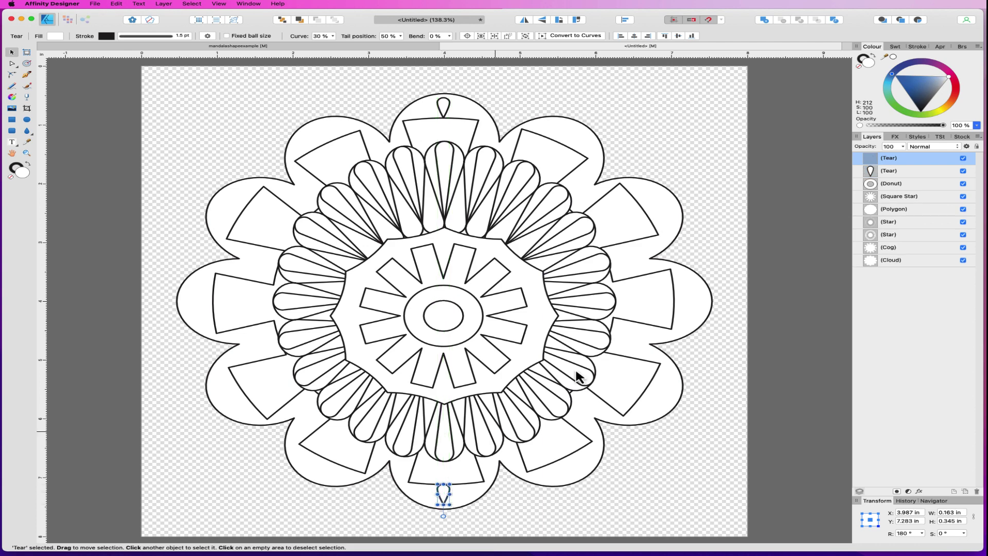
pyautogui.click(544, 23)
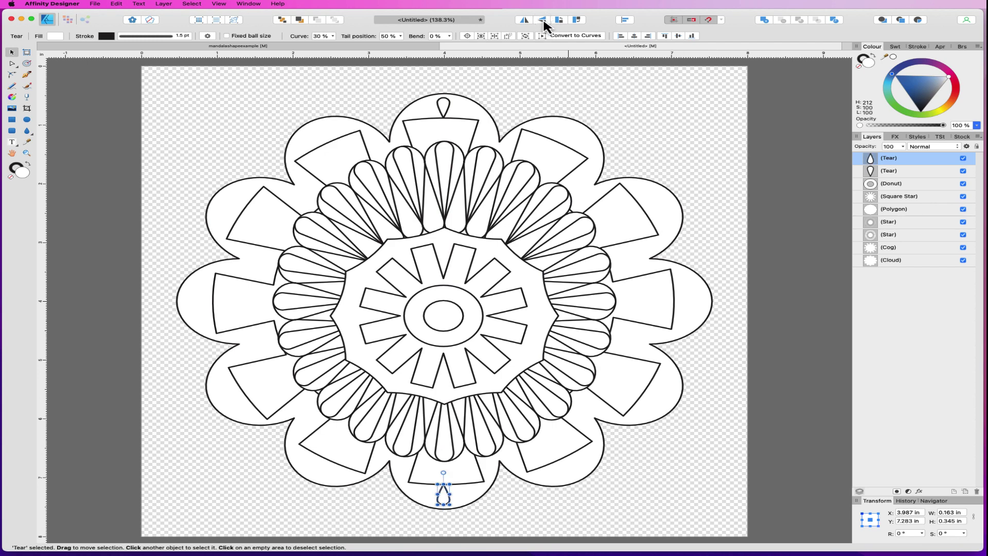
# - Group the top and bottom tears and rotate a copy of the group clockwise into the next pair of cloud lobes
pyautogui.keyDown('shift'); pyautogui.click(447, 109); pyautogui.keyUp('shift')
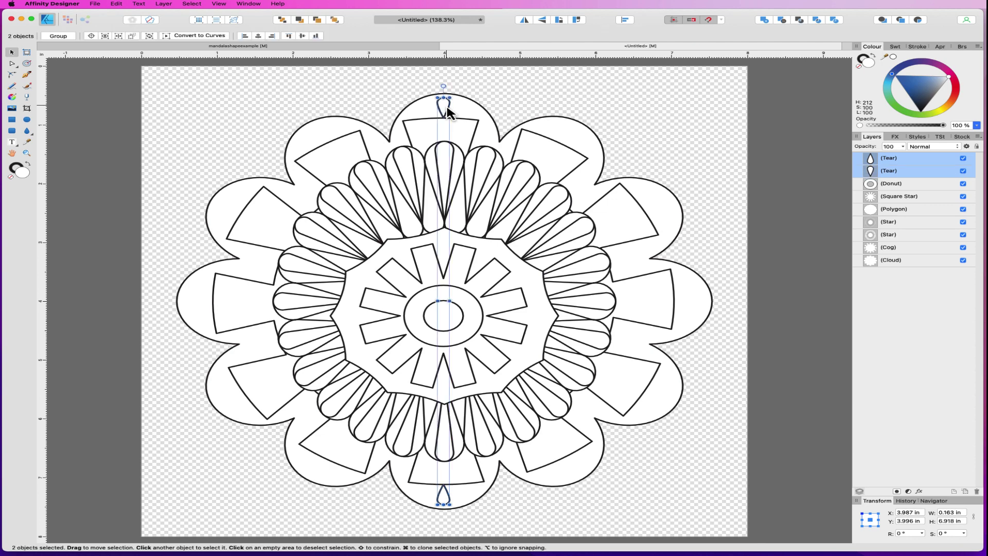
pyautogui.press('super+g')
pyautogui.scroll(-1, 607, 113)
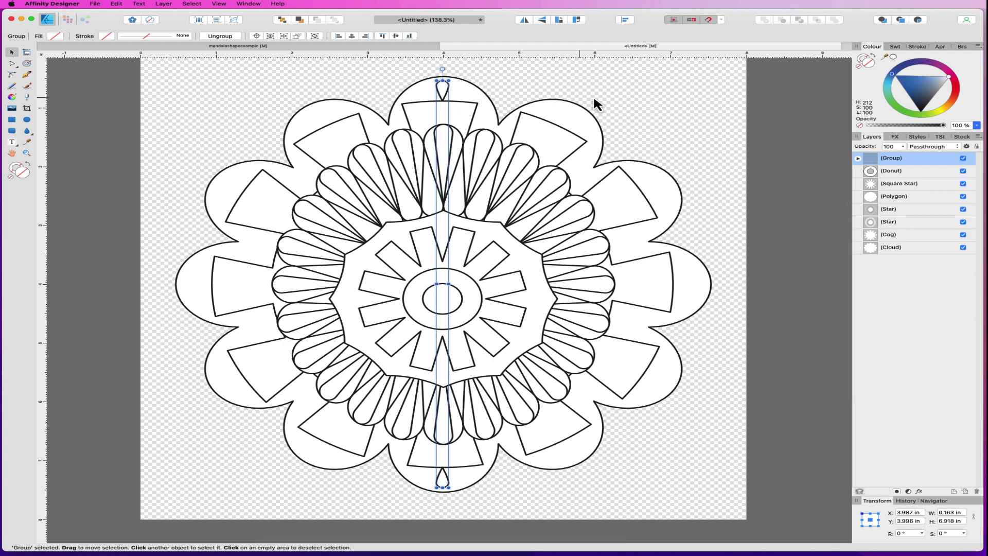
pyautogui.press('super+c')
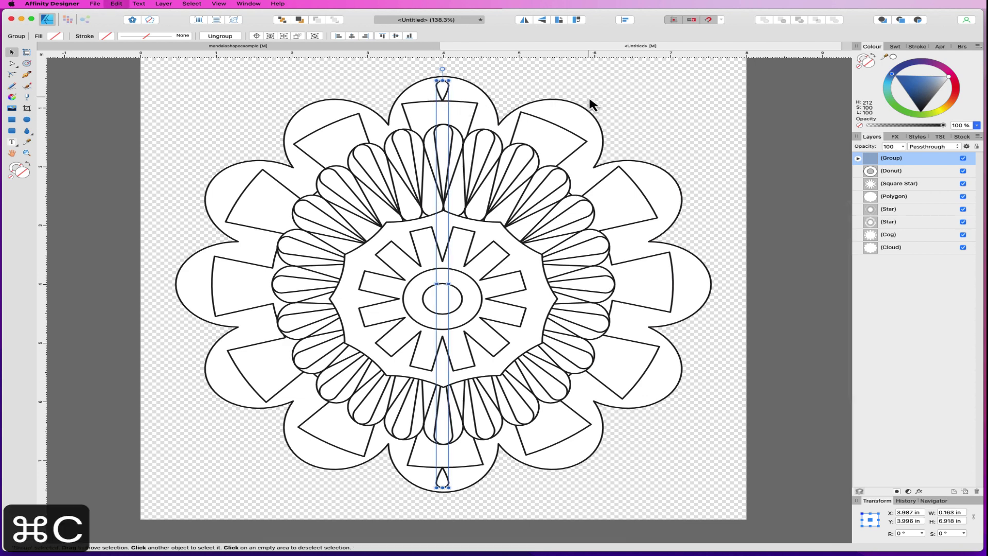
pyautogui.press('super+v')
pyautogui.moveTo(443, 68); pyautogui.dragTo(566, 123)
# - Copy the vertical tear group and rotate the copy to -60° so its tears sit in the second pair of lobes clockwise
pyautogui.click(444, 92)
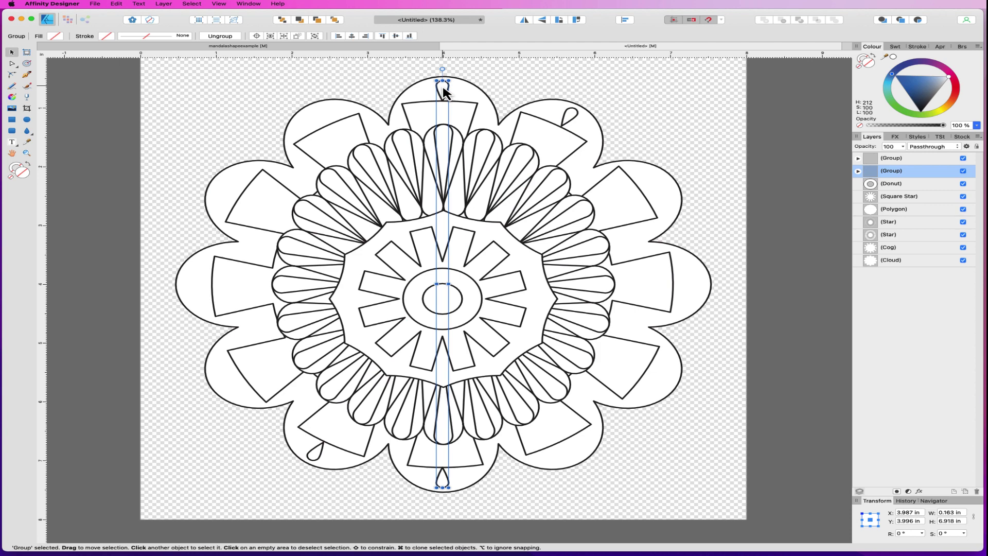
pyautogui.press('super+c')
pyautogui.press('super+v')
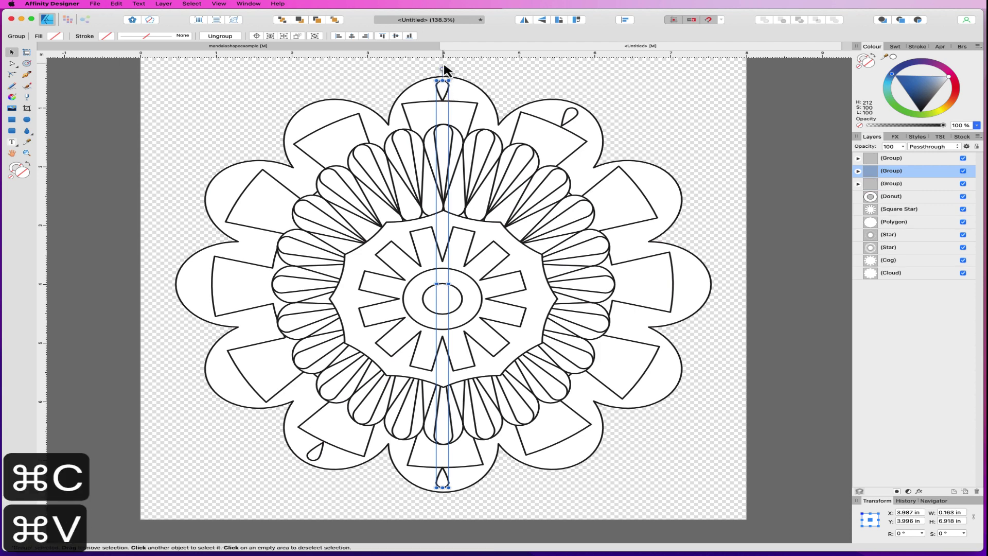
pyautogui.moveTo(442, 69); pyautogui.dragTo(657, 184)
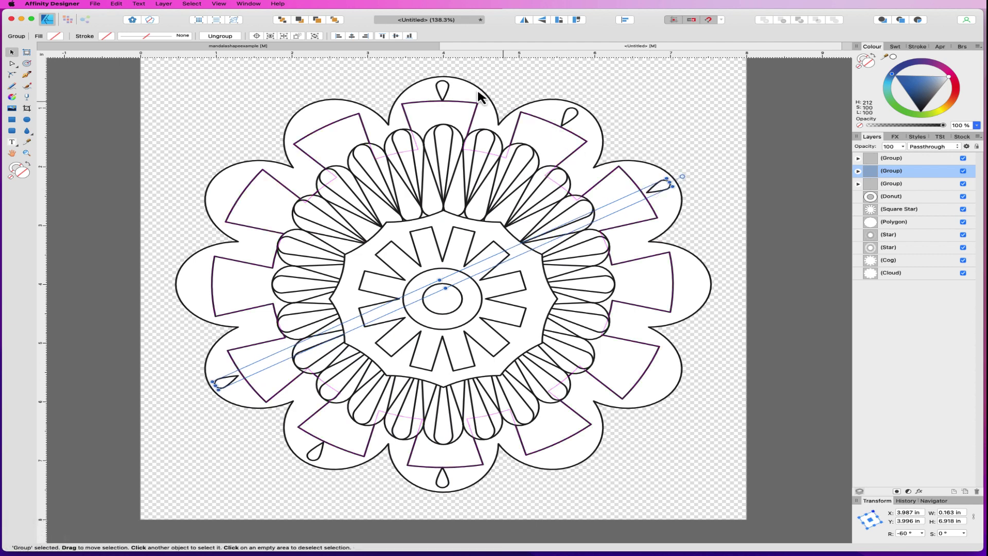
# - Copy the vertical tear group again and rotate the copy to about -90° into the two side lobes
pyautogui.click(444, 94)
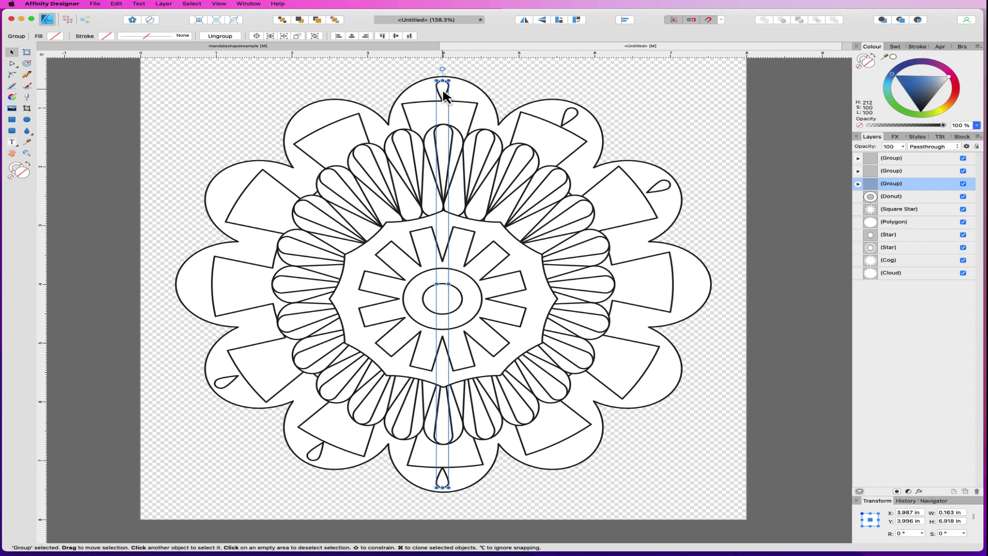
pyautogui.press('super+c')
pyautogui.press('super+v')
pyautogui.moveTo(442, 70); pyautogui.dragTo(692, 289)
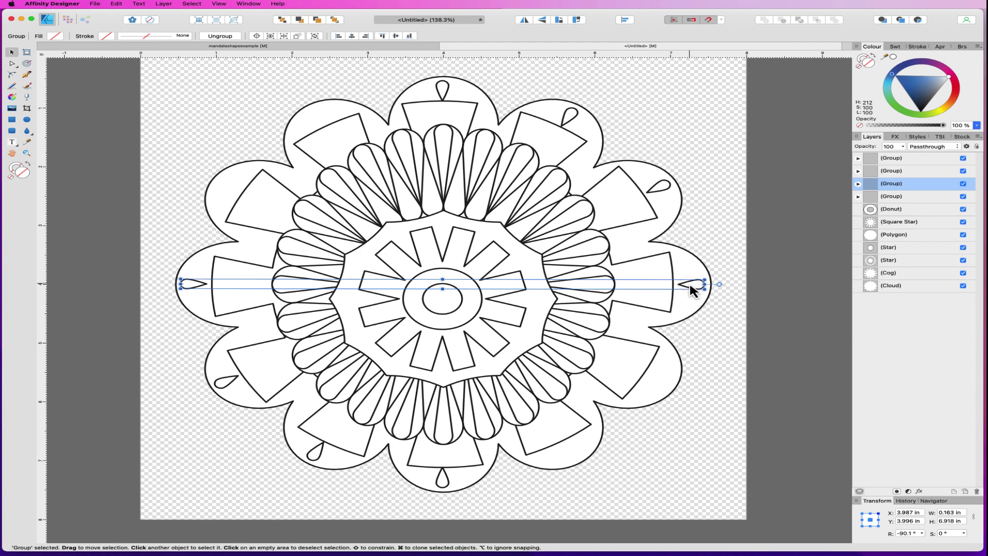
# - Add two more copies of the tear group, rotated to about -121.6° and -149.8°, to fill the remaining cloud lobes
pyautogui.press('super+c')
pyautogui.press('super+v')
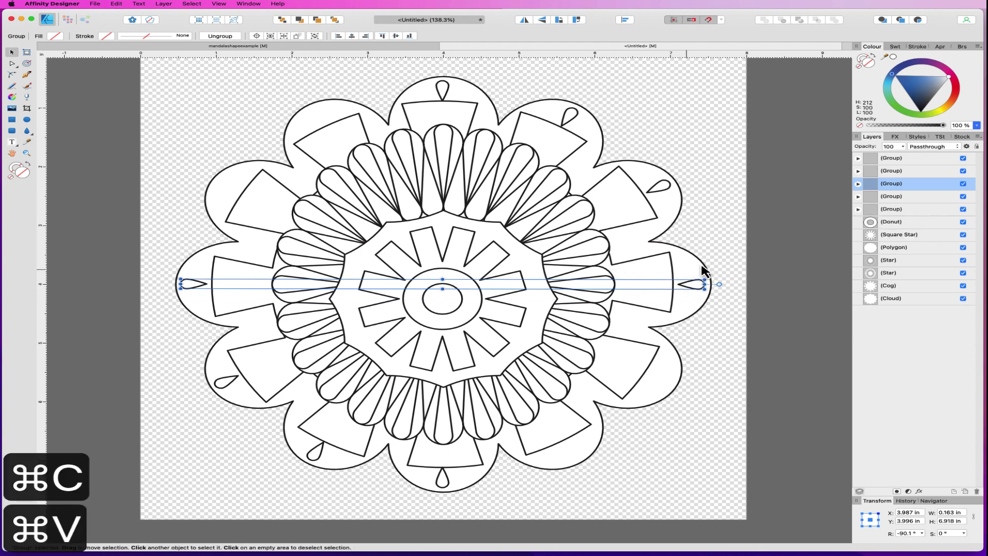
pyautogui.moveTo(721, 284); pyautogui.dragTo(685, 398)
pyautogui.press('super+c')
pyautogui.press('super+v')
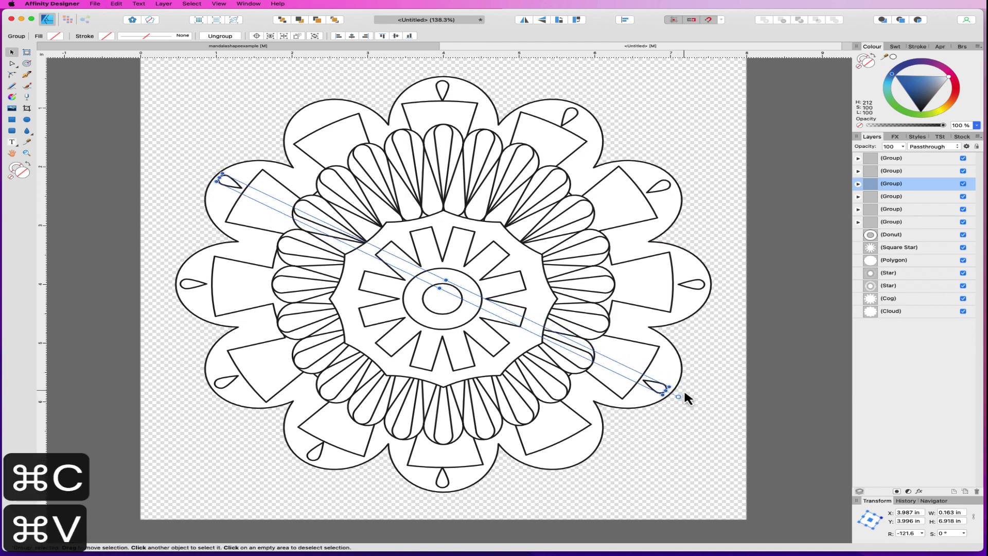
pyautogui.moveTo(679, 398); pyautogui.dragTo(586, 474)
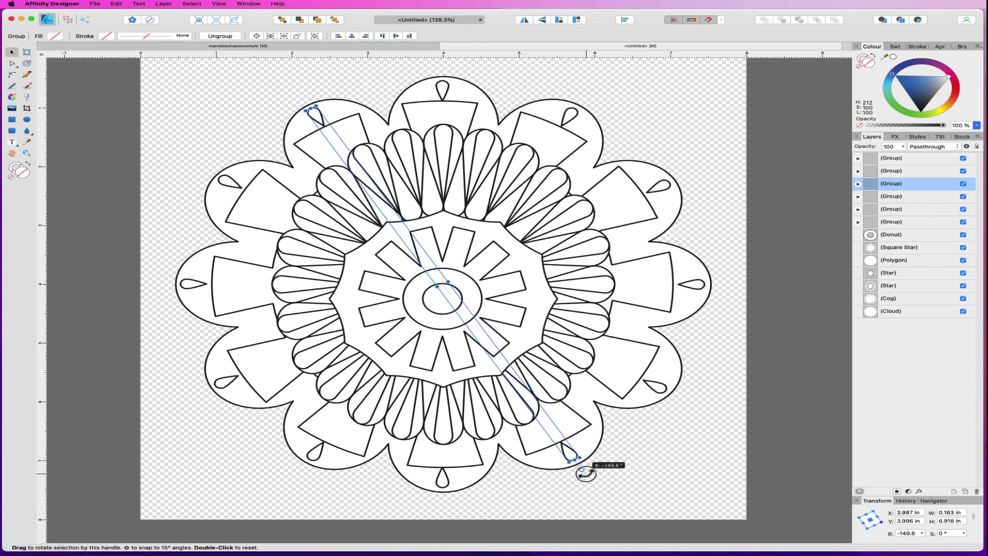
# - Shorten the horizontal tear group slightly about its centre so both side tears move inward from the cloud's edge
pyautogui.click(697, 287)
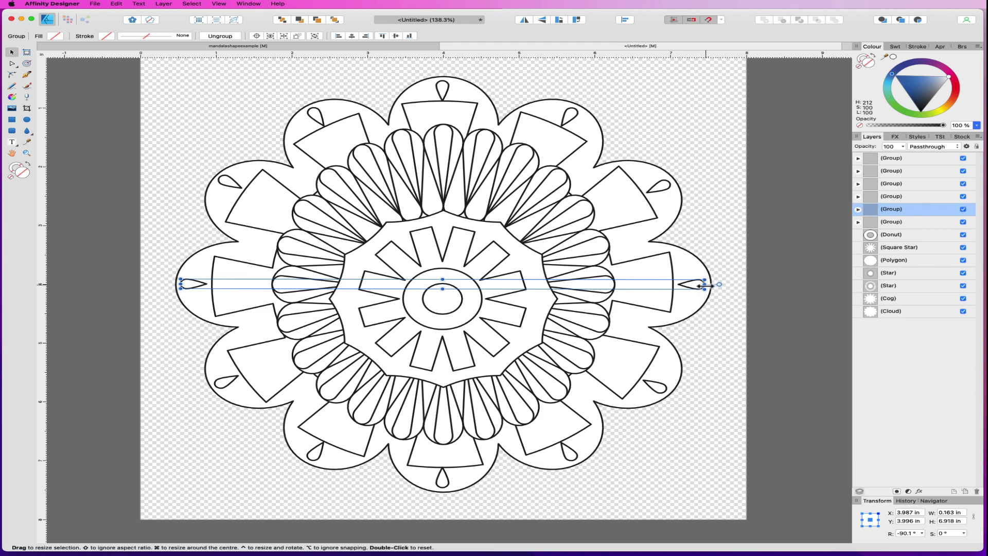
pyautogui.moveTo(705, 285); pyautogui.dragTo(699, 286)
pyautogui.press('super+z')
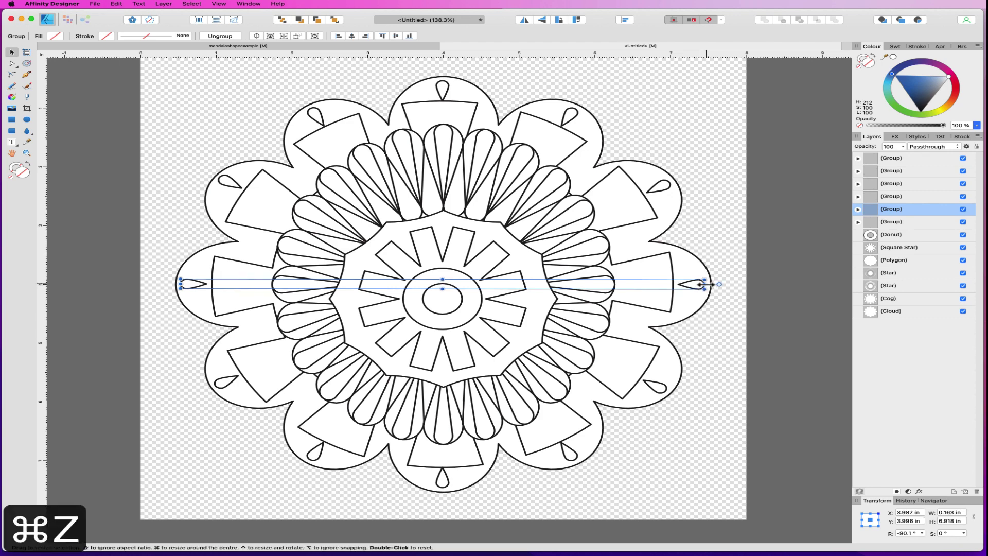
pyautogui.moveTo(705, 284); pyautogui.dragTo(700, 285)
# - Shorten the tear groups at -60° and -121.6° slightly about their centres, the -60° one to about 6.83 in long
pyautogui.click(664, 188)
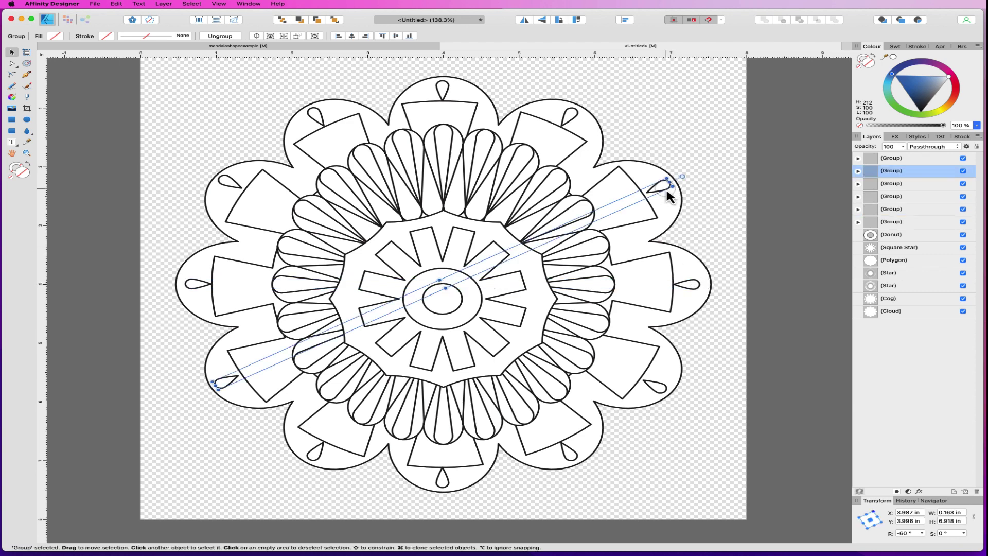
pyautogui.moveTo(668, 182); pyautogui.dragTo(665, 185)
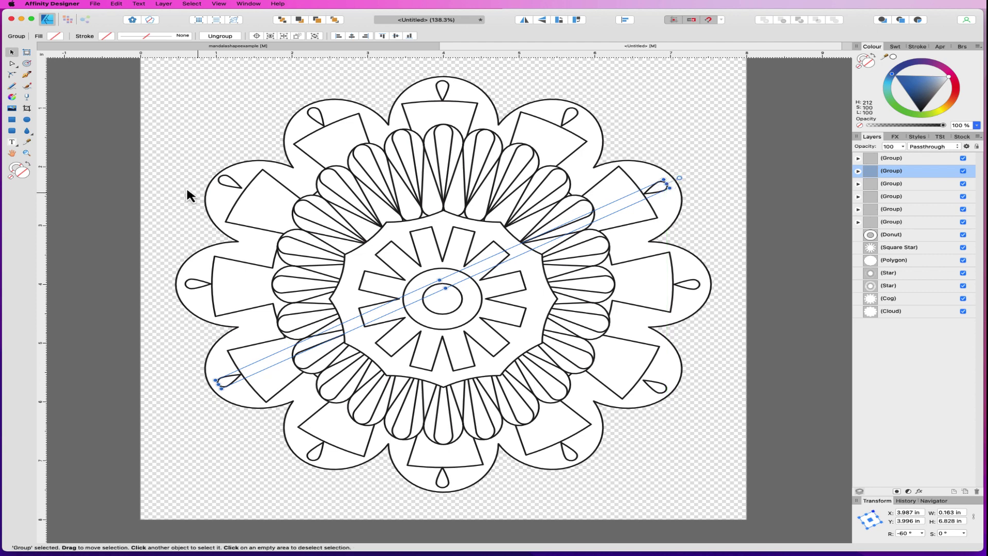
pyautogui.click(232, 189)
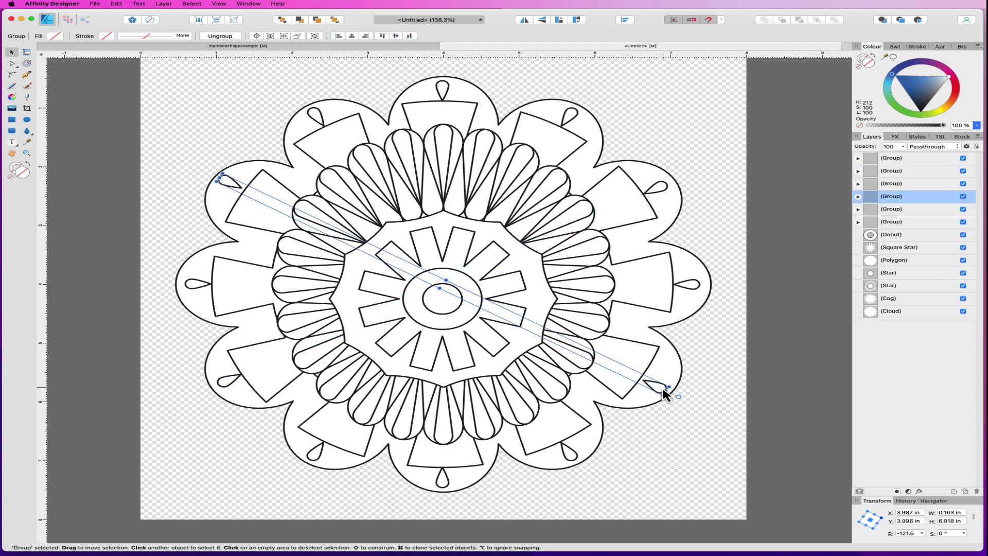
pyautogui.moveTo(664, 390); pyautogui.dragTo(662, 393)
# - Draw a heart about 0.34 in wide and 0.28 in high in the topmost cog tooth, centred below the tear
pyautogui.click(26, 130)
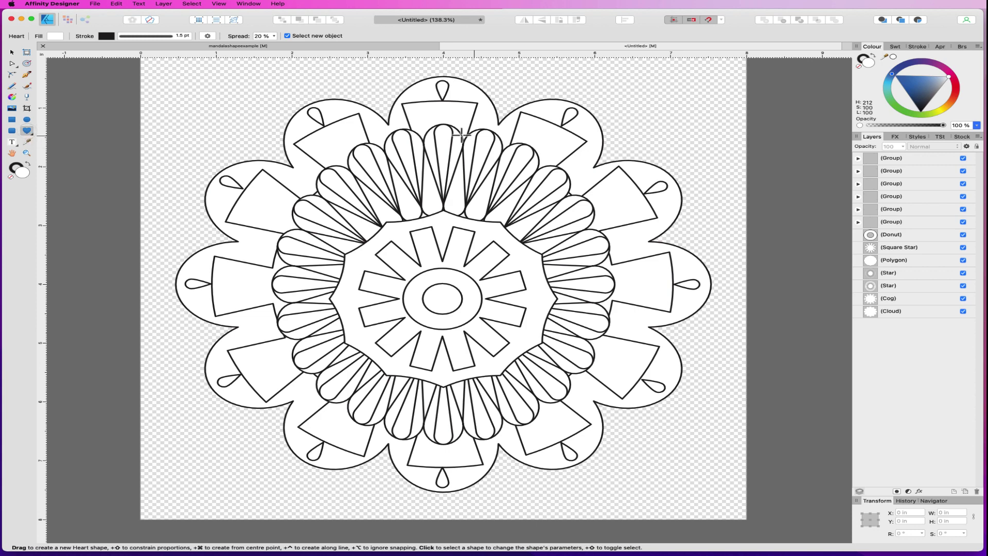
pyautogui.moveTo(430, 108); pyautogui.dragTo(455, 124)
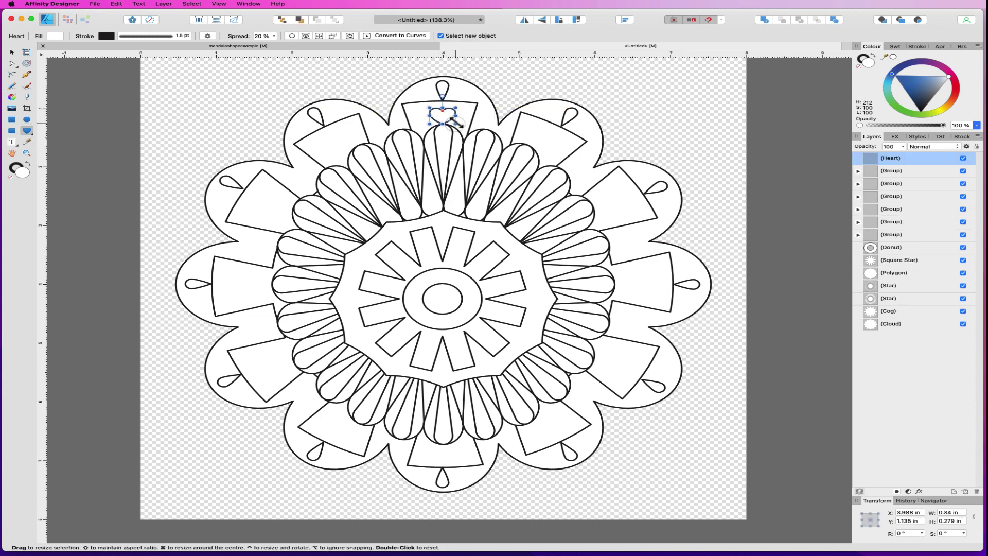
pyautogui.click(12, 53)
pyautogui.moveTo(450, 119); pyautogui.dragTo(447, 120)
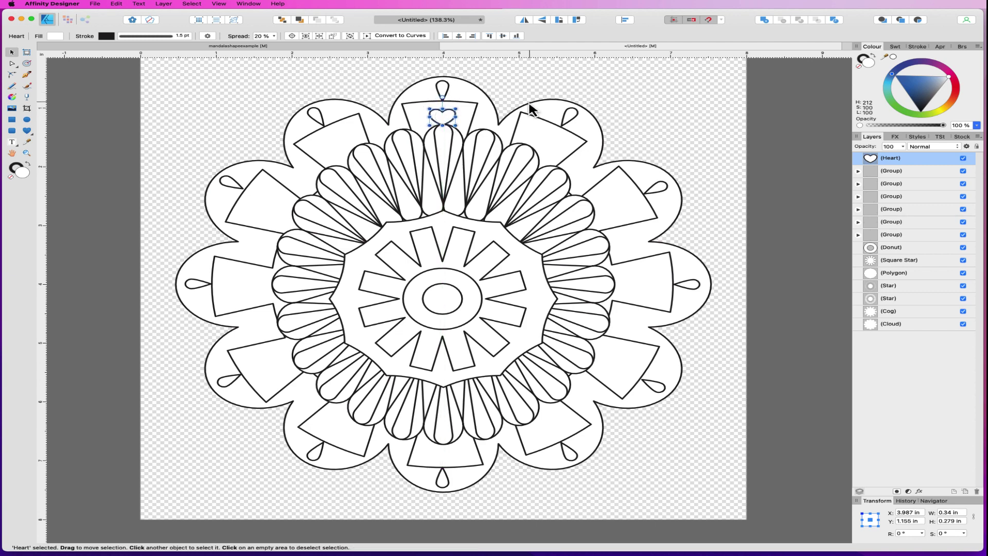
pyautogui.click(508, 100)
# - Copy the heart straight down into the lowest cog tooth, flipped vertically to point to the centre, and group both hearts
pyautogui.moveTo(443, 117); pyautogui.dragTo(446, 461)
pyautogui.press('super+d')
pyautogui.click(446, 121)
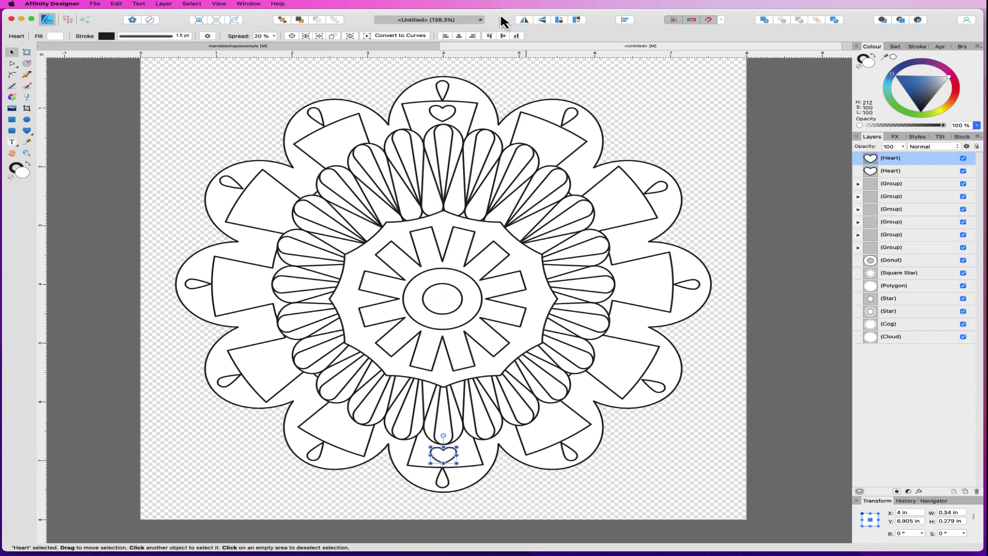
pyautogui.click(542, 21)
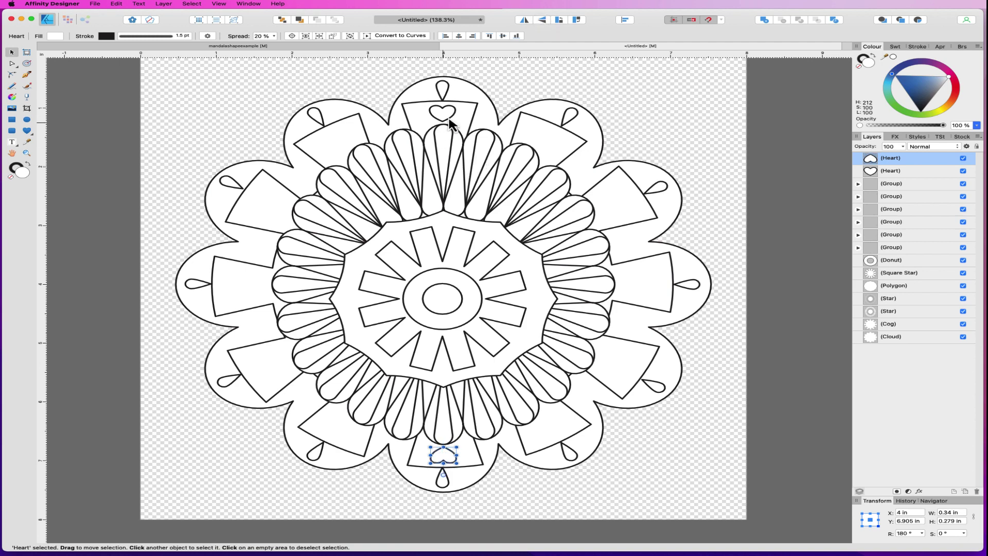
pyautogui.keyDown('shift'); pyautogui.click(894, 172); pyautogui.keyUp('shift')
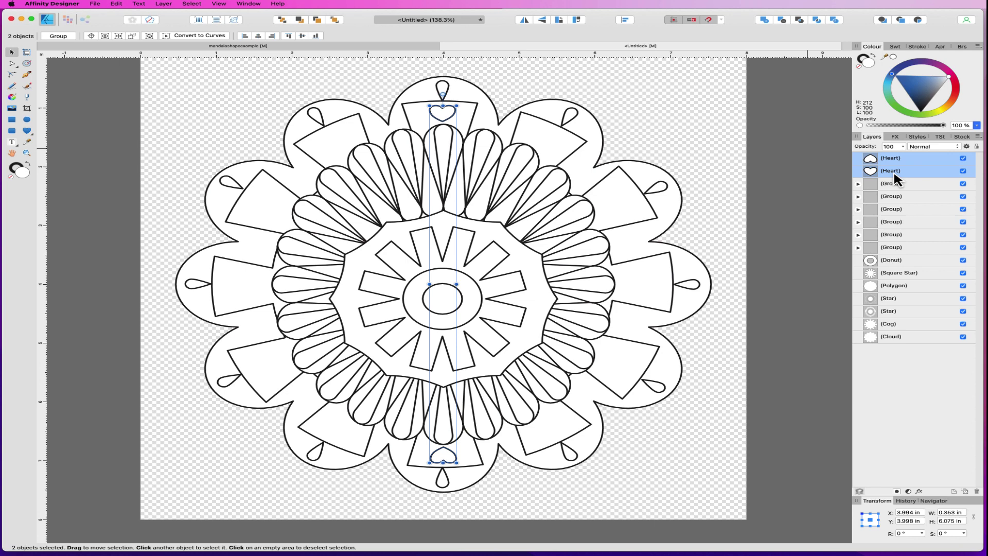
pyautogui.press('super+g')
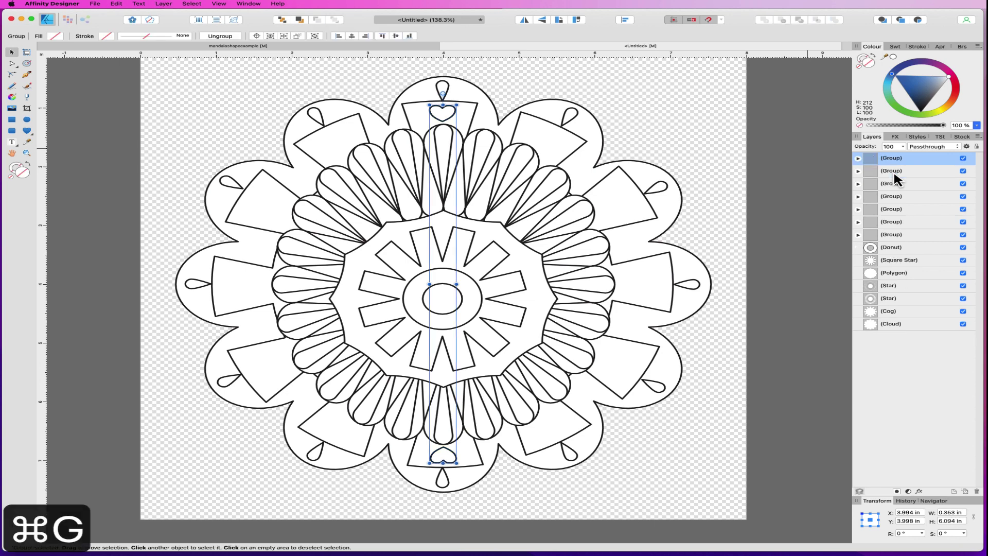
pyautogui.doubleClick(892, 159)
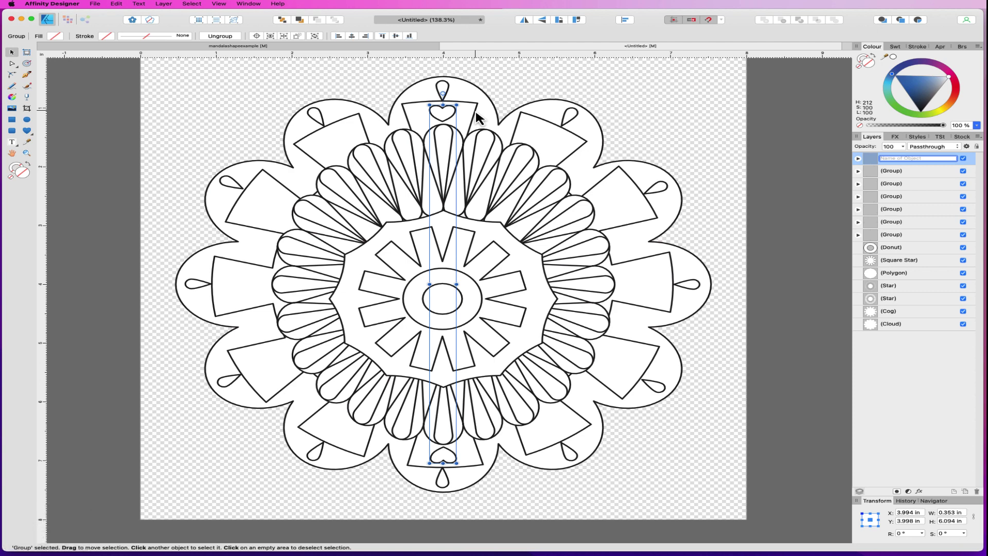
pyautogui.press('super+c')
pyautogui.press('super+v')
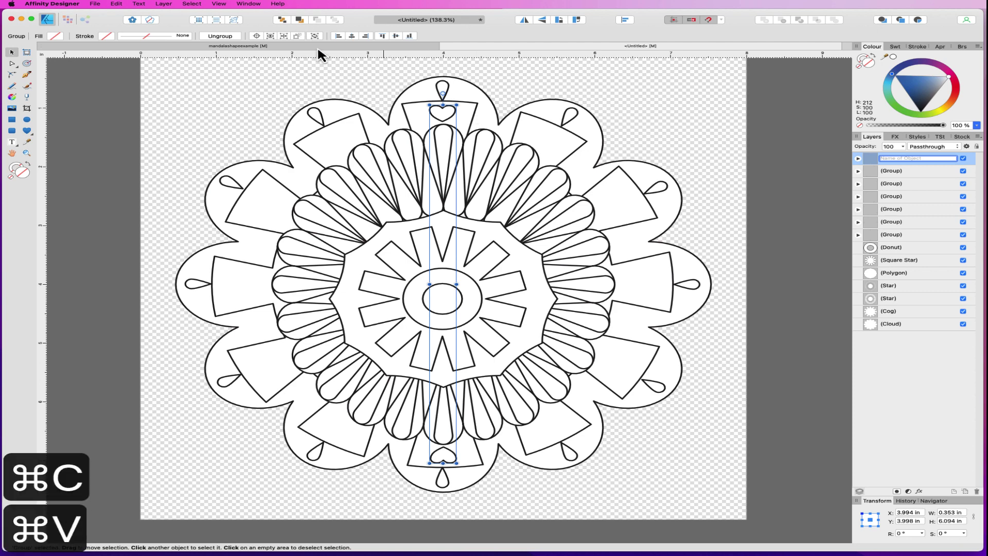
pyautogui.moveTo(443, 93); pyautogui.dragTo(558, 133)
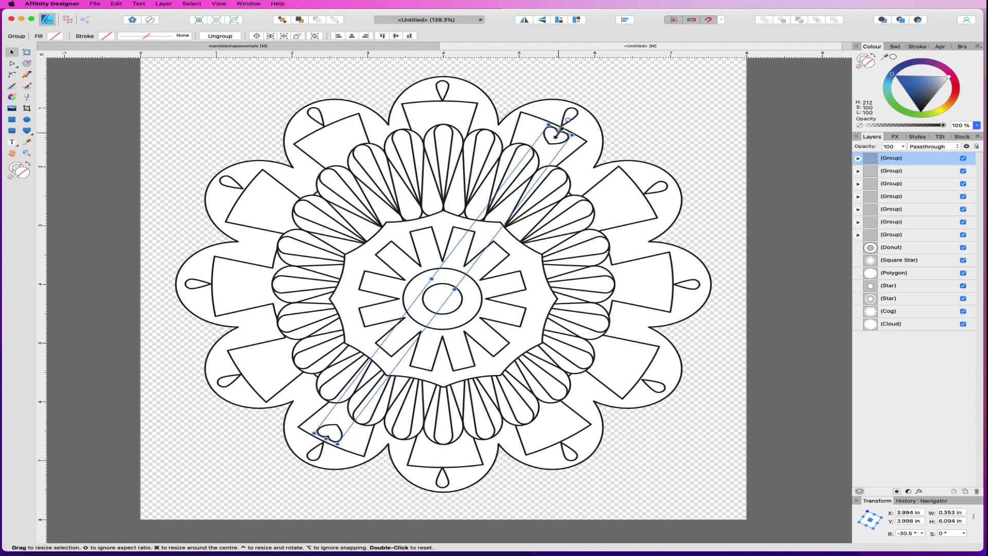
pyautogui.press('super+z')
# - Add two copies of the heart group, rotated to about -30.9° and -60°, into the next two pairs of cog teeth
pyautogui.press('super+c')
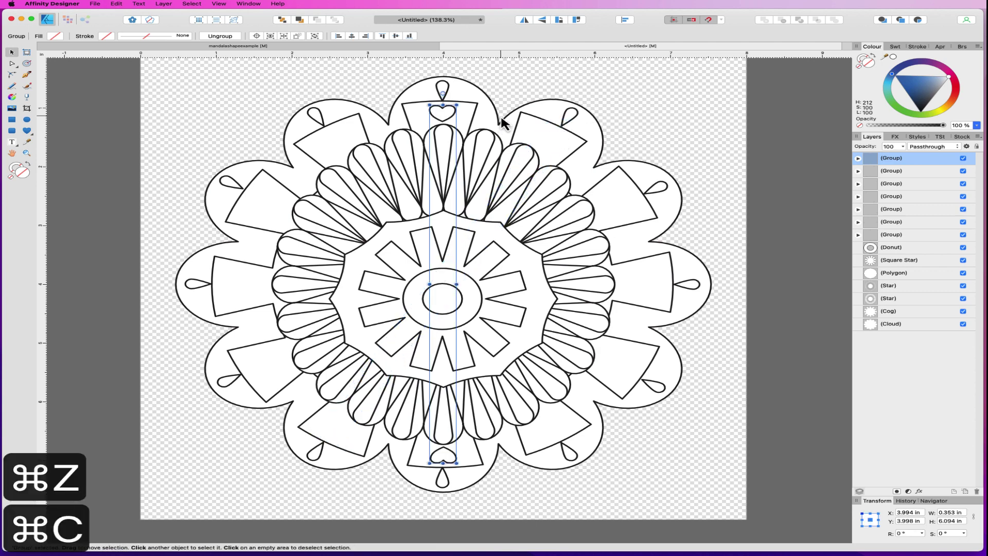
pyautogui.press('super+v')
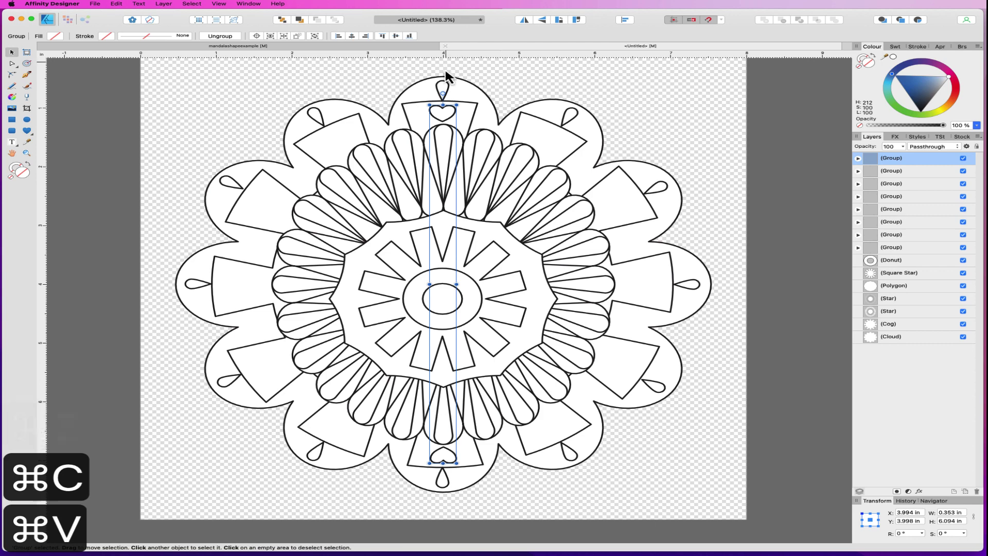
pyautogui.moveTo(443, 94); pyautogui.dragTo(560, 131)
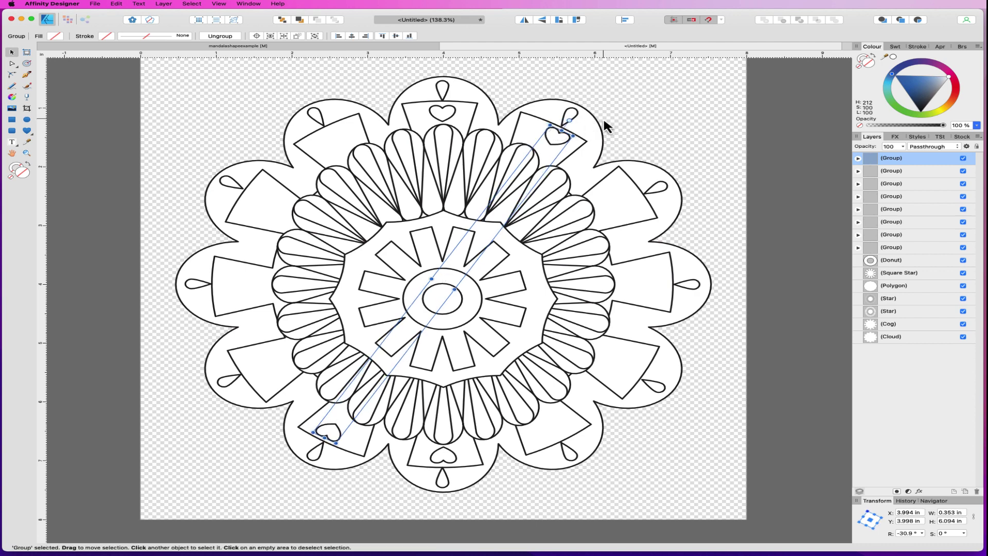
pyautogui.press('super+c')
pyautogui.press('super+v')
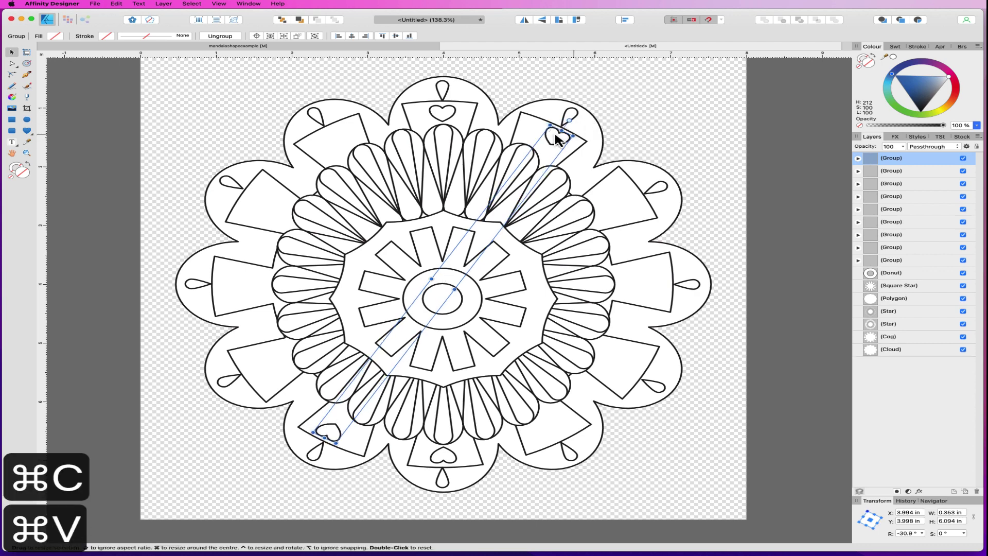
pyautogui.moveTo(570, 120); pyautogui.dragTo(639, 194)
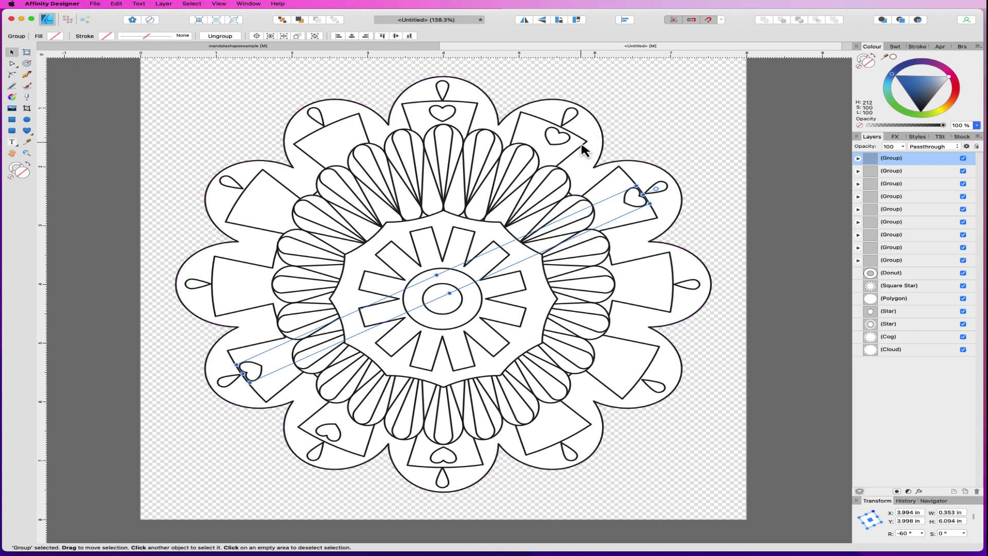
# - Fill the remaining cog teeth with three more heart group copies, one horizontal and two rotated to about -121° and -149.7°
pyautogui.press('super+c')
pyautogui.press('super+v')
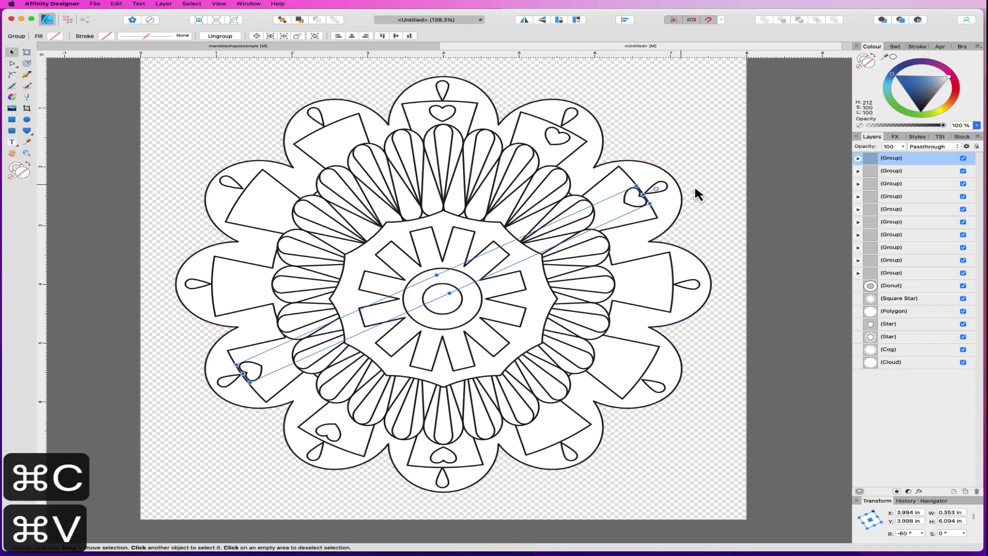
pyautogui.moveTo(649, 191); pyautogui.dragTo(567, 449)
pyautogui.press('super+c')
pyautogui.press('super+v')
pyautogui.press('super+c')
pyautogui.press('super+v')
# - Lengthen the vertical heart group and the -30.9° one slightly about their centres, the latter to about 6.24 in
pyautogui.click(437, 103)
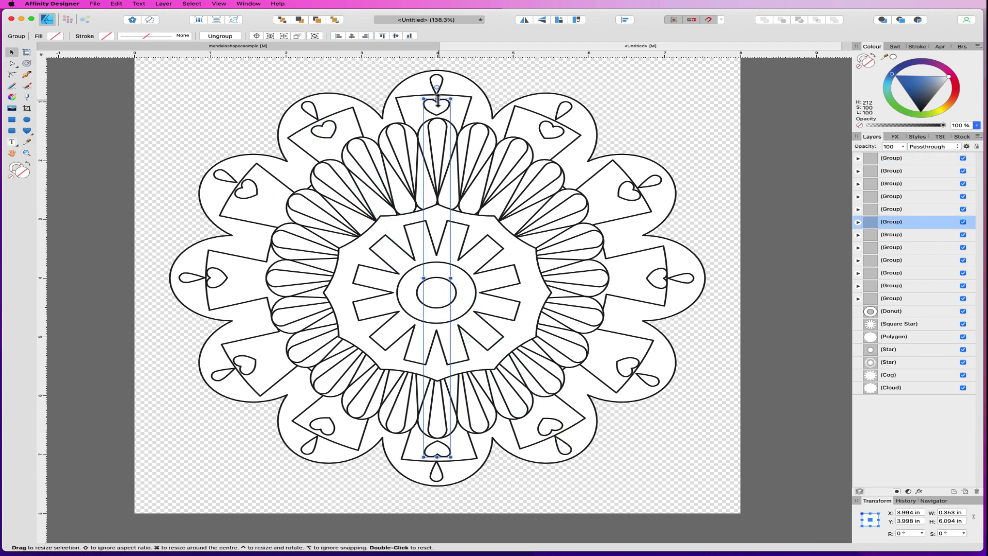
pyautogui.moveTo(437, 100); pyautogui.dragTo(437, 94)
pyautogui.click(557, 135)
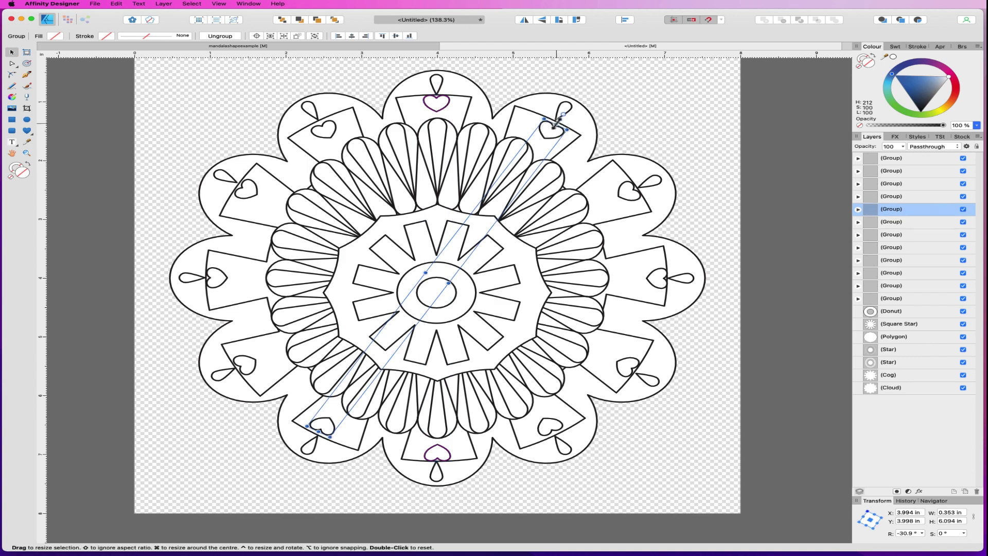
pyautogui.moveTo(556, 124); pyautogui.dragTo(559, 121)
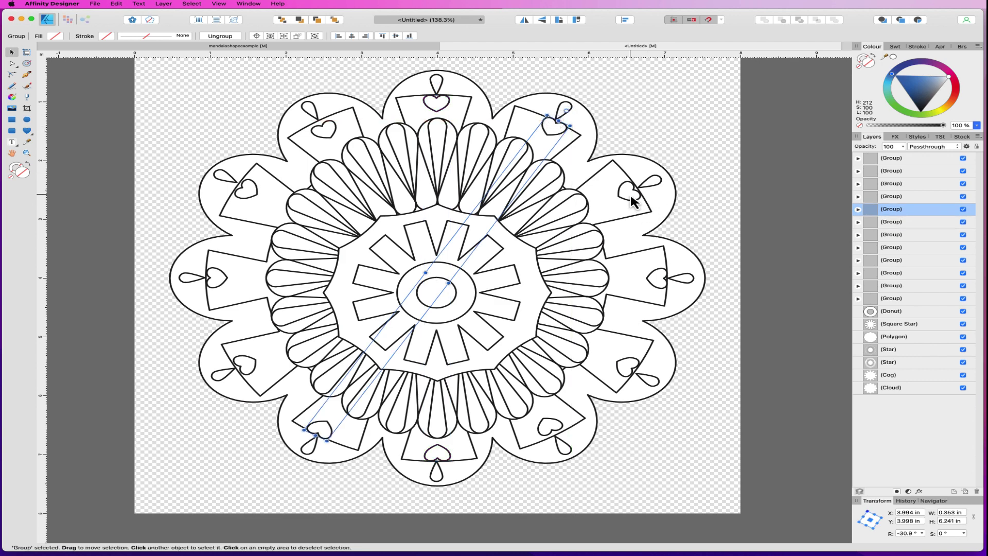
# - Lengthen the heart groups at -149.7° and -121° slightly about their centres, the -149.7° one to about 6.18 in
pyautogui.click(552, 432)
pyautogui.moveTo(551, 429); pyautogui.dragTo(554, 432)
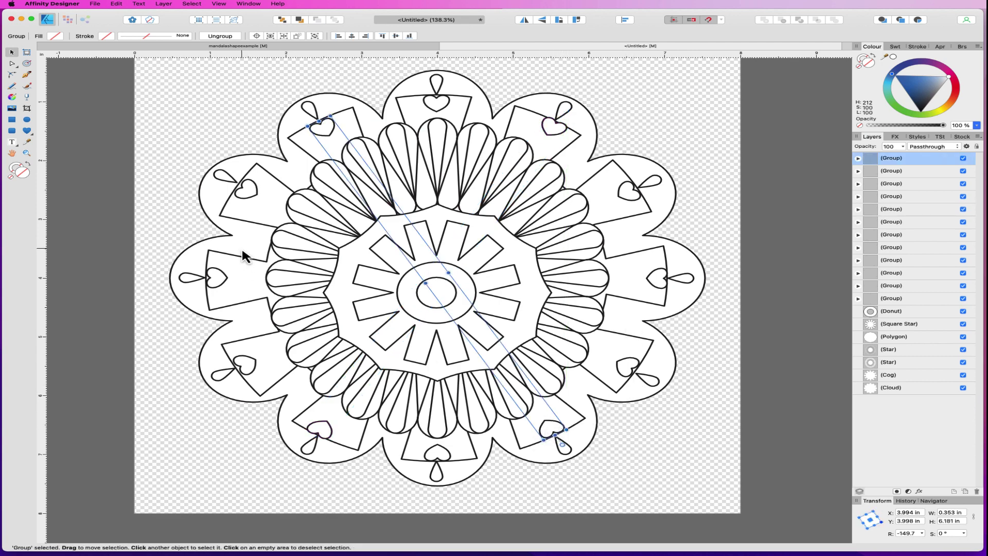
pyautogui.click(251, 198)
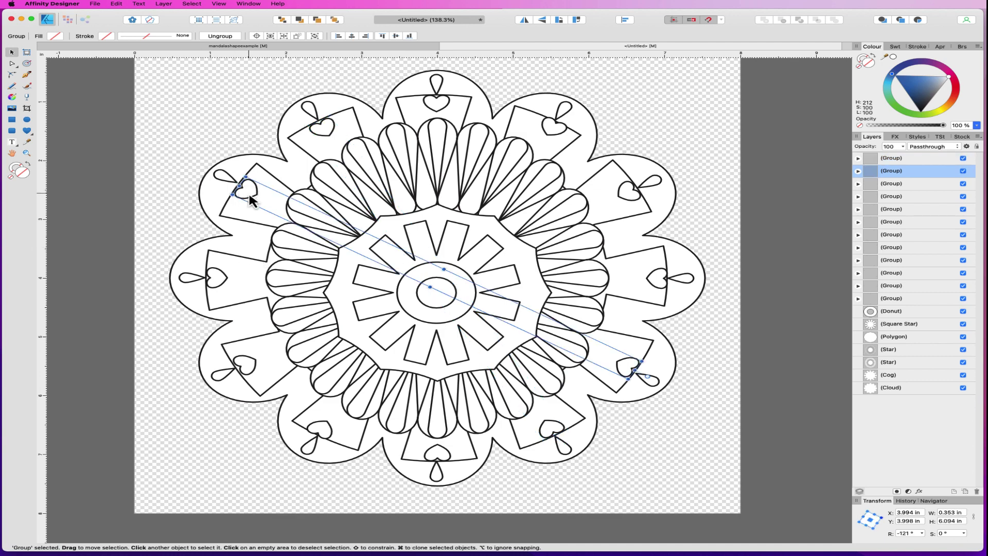
pyautogui.moveTo(238, 184); pyautogui.dragTo(235, 186)
pyautogui.click(253, 368)
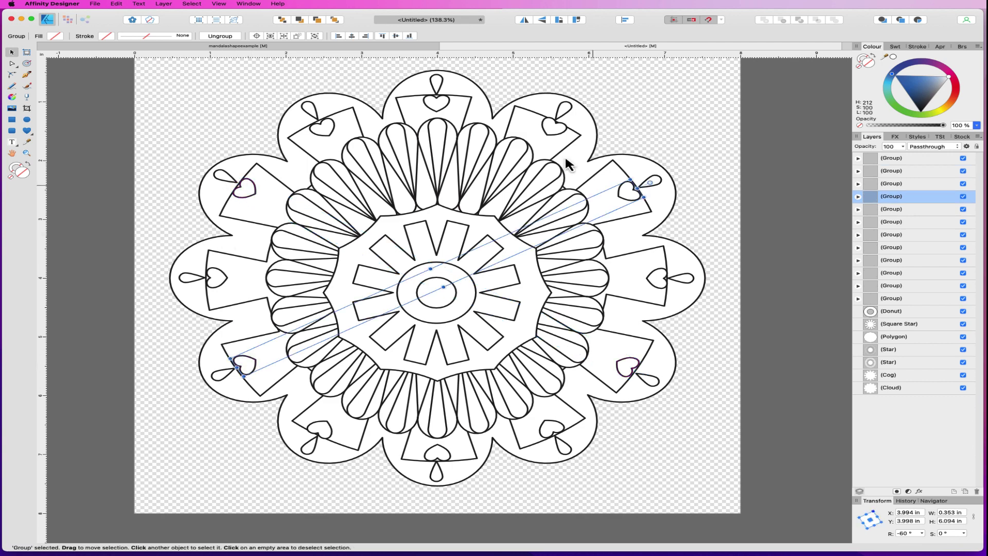
# - Lengthen the heart group rotated -30.9° to about 6.27 in and shift it slightly left to X 3.947 in, Y 4 in
pyautogui.click(557, 121)
pyautogui.moveTo(557, 121)
pyautogui.mouseDown()
pyautogui.moveTo(567, 97)
pyautogui.moveTo(558, 103)
pyautogui.mouseUp()
pyautogui.scroll(-3, 561, 119)
pyautogui.moveTo(320, 410); pyautogui.dragTo(318, 408)
pyautogui.moveTo(562, 103); pyautogui.dragTo(552, 108)
pyautogui.click(342, 409)
pyautogui.click(310, 408)
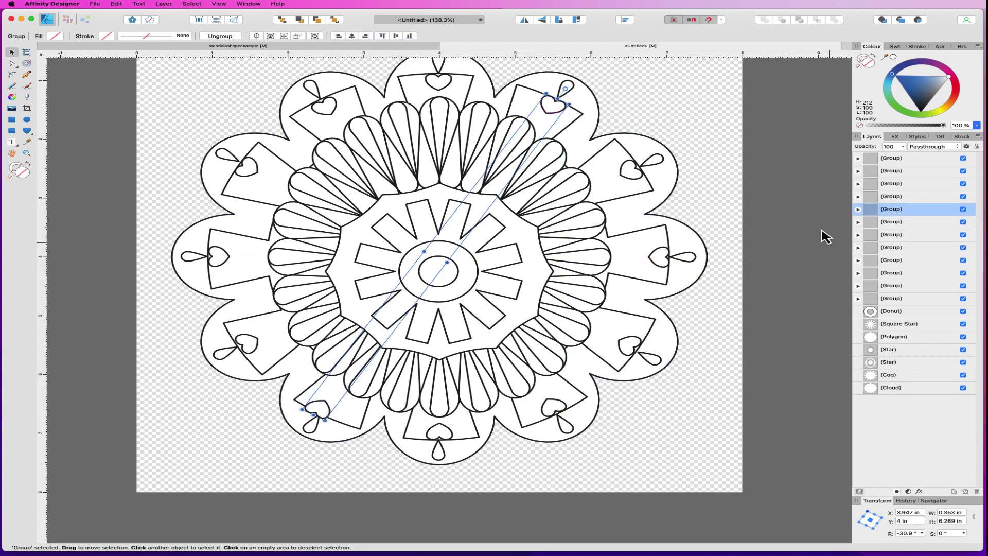
pyautogui.click(312, 408)
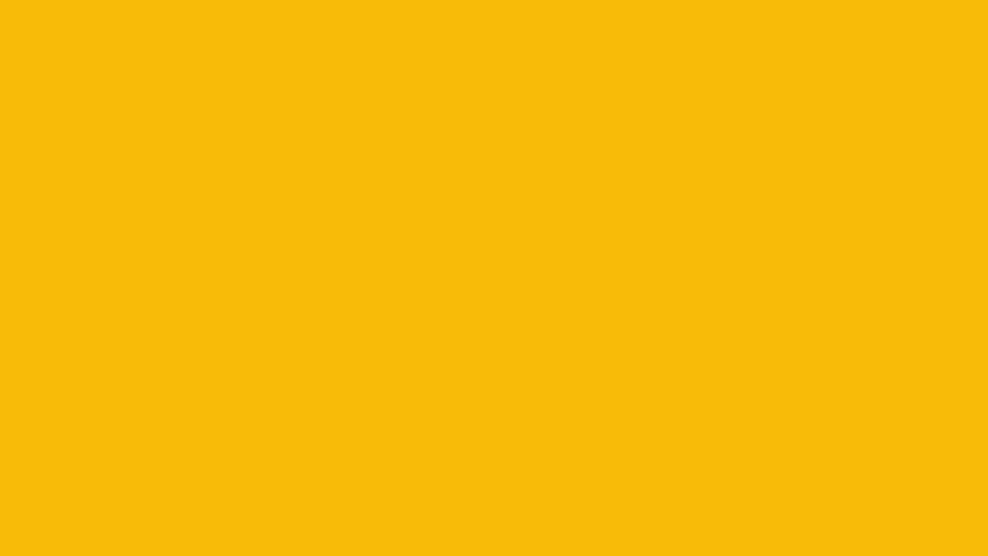